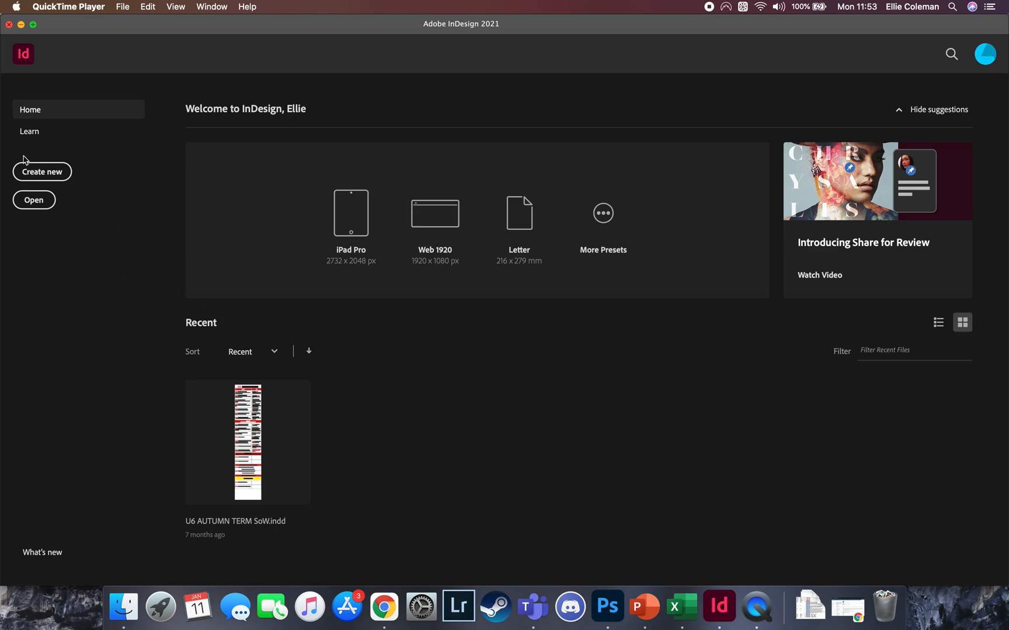
Create a new portrait document of 148.5 × 210 mm with 12 facing pages and 12.7 mm margins
{"action": "left_click", "coordinate": [54, 177]}
{"action": "left_click", "coordinate": [55, 176]}
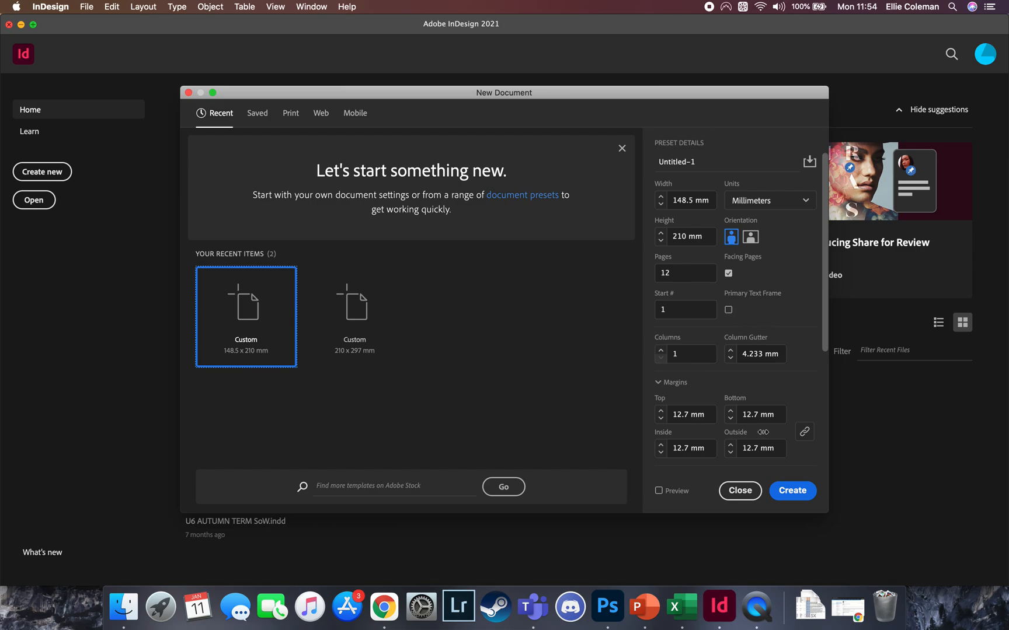
{"action": "left_click", "coordinate": [787, 494]}
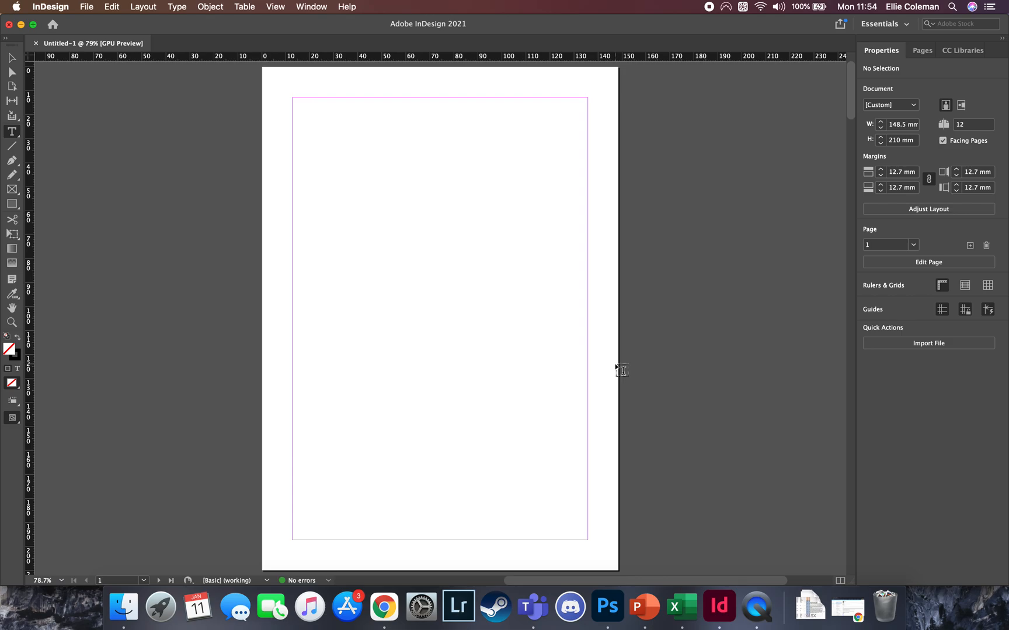
Examine the document's page arrangement, from the single first page through the facing spreads, ending on the pages 2–3 spread
{"action": "key", "text": "super+minus"}
{"action": "key", "text": "super+minus"}
{"action": "key", "text": "super+minus"}
{"action": "key", "text": "super+minus"}
{"action": "key", "text": "super+minus"}
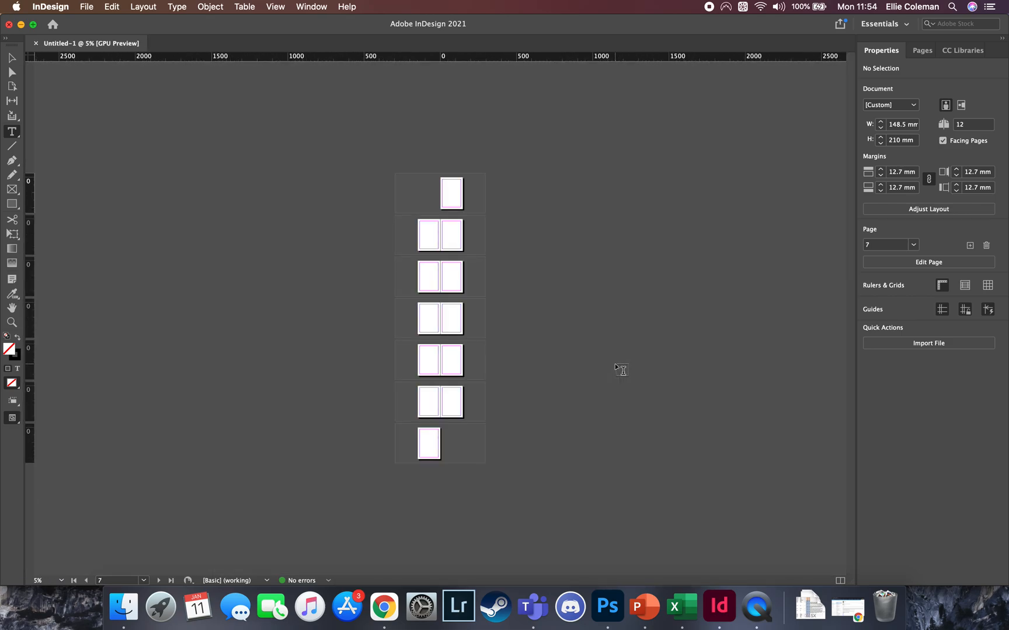
{"action": "key", "text": "super+equal"}
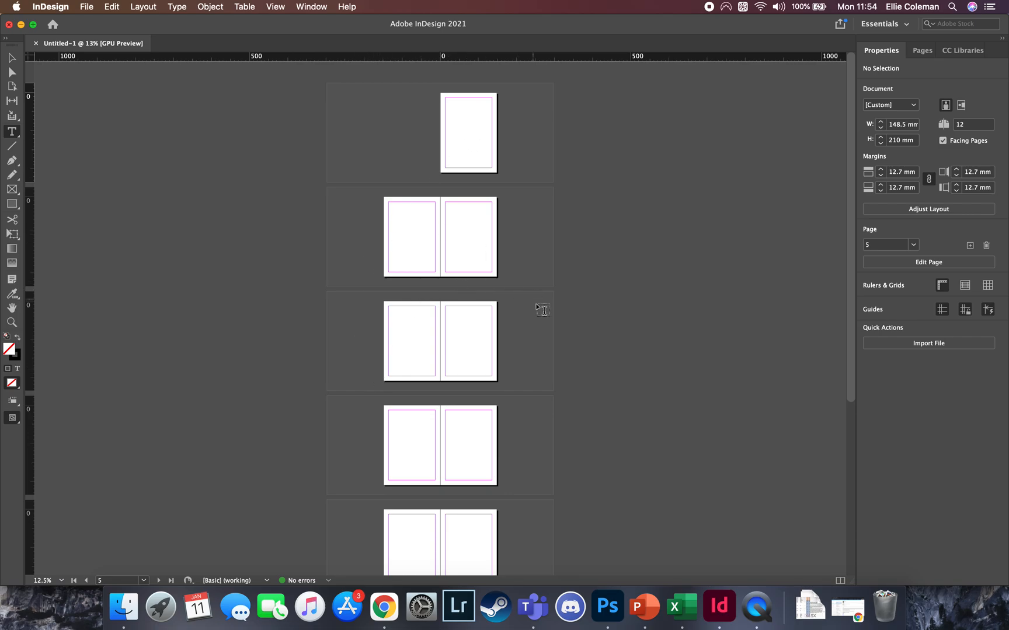
{"action": "key", "text": "super+0"}
{"action": "scroll", "coordinate": [540, 319], "scroll_direction": "up", "scroll_amount": 2}
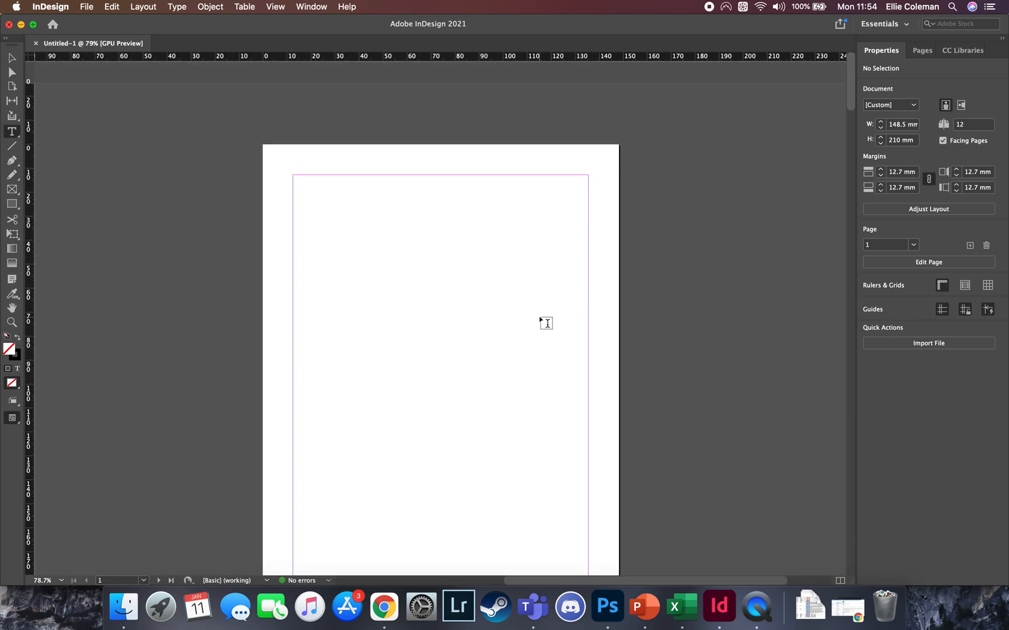
{"action": "scroll", "coordinate": [539, 319], "scroll_direction": "down", "scroll_amount": 14}
{"action": "scroll", "coordinate": [539, 319], "scroll_direction": "up", "scroll_amount": 5}
{"action": "scroll", "coordinate": [539, 319], "scroll_direction": "left", "scroll_amount": 1}
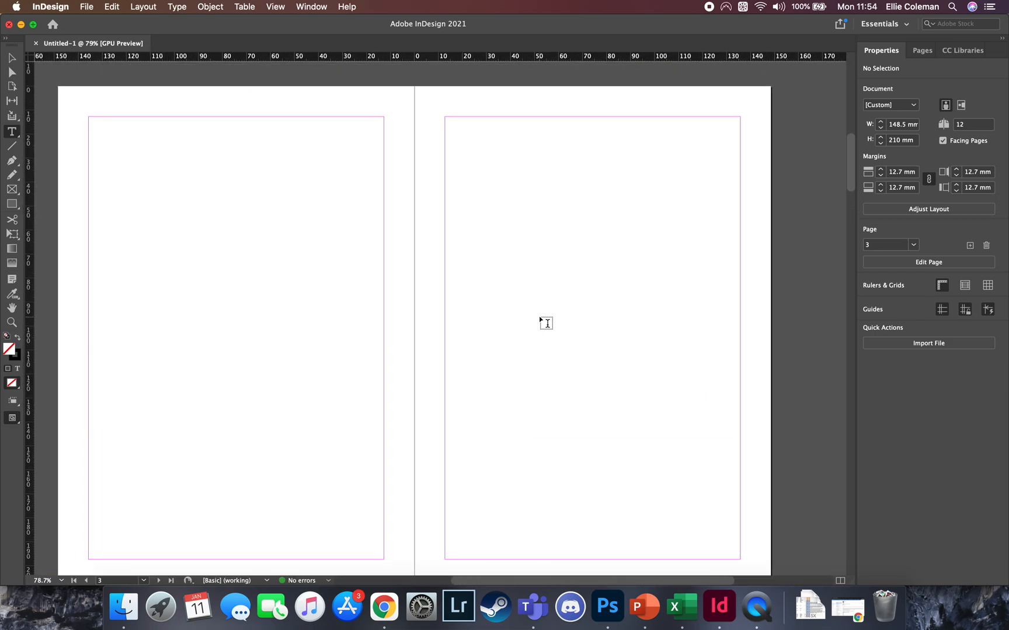
{"action": "key", "text": "super+minus"}
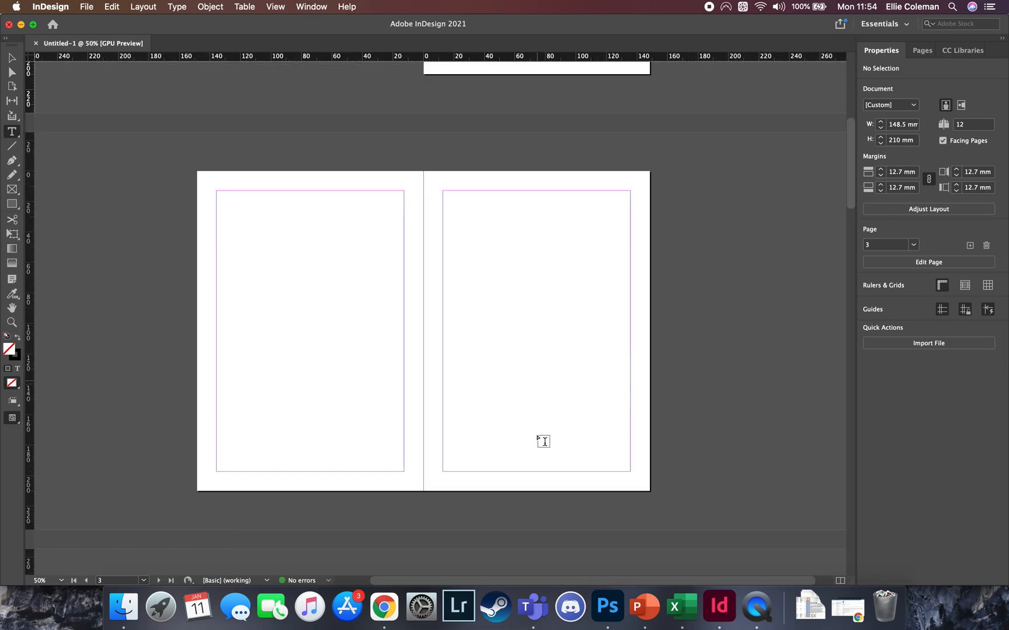
Place the two-cat photo from Finder onto the pages 2–3 spread and move it to about X 93 mm, Y -23 mm
{"action": "left_click", "coordinate": [111, 618]}
{"action": "left_click_drag", "start_coordinate": [615, 250], "coordinate": [278, 223]}
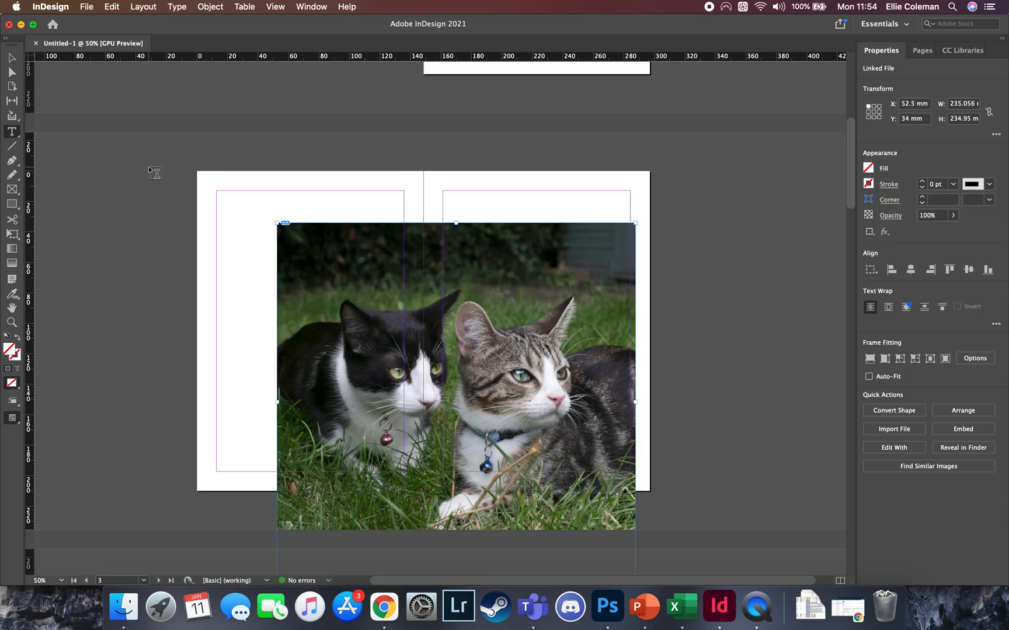
{"action": "left_click", "coordinate": [14, 62]}
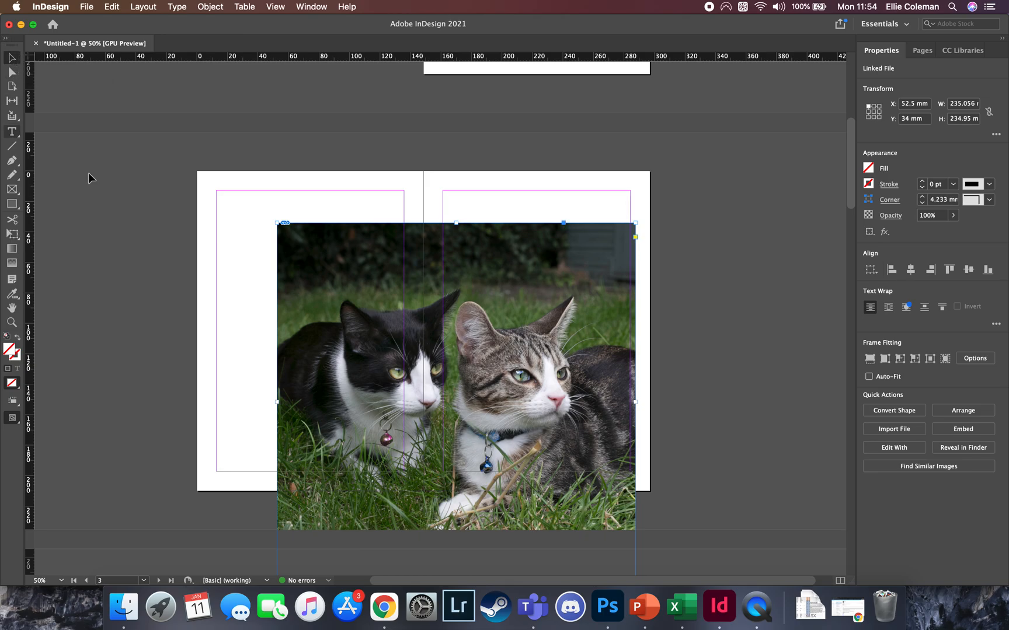
{"action": "left_click_drag", "start_coordinate": [456, 401], "coordinate": [262, 210]}
{"action": "left_click_drag", "start_coordinate": [296, 389], "coordinate": [296, 389]}
{"action": "left_click_drag", "start_coordinate": [450, 397], "coordinate": [409, 394]}
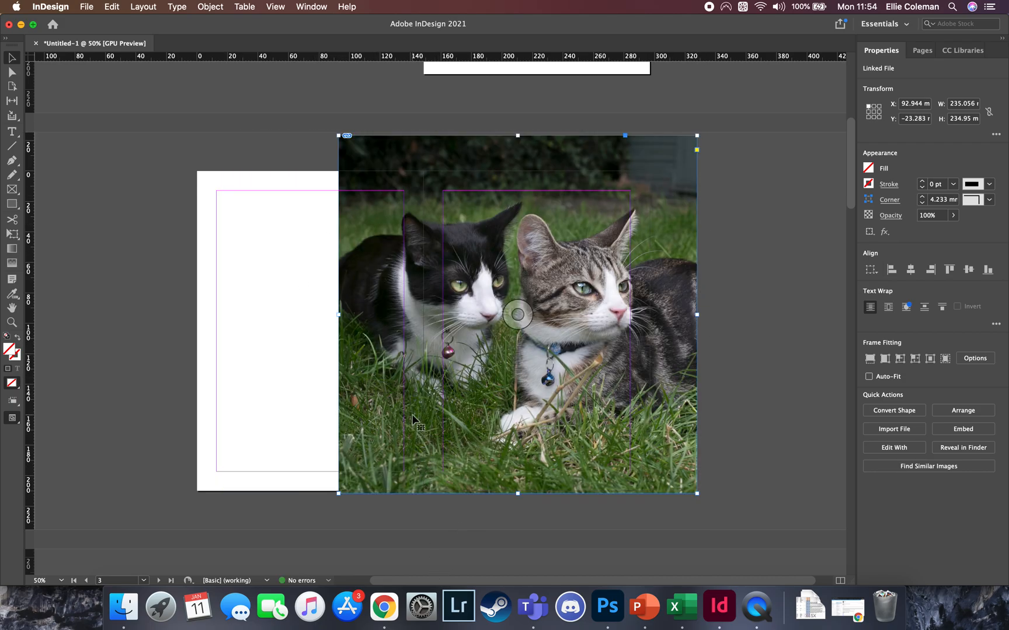
Try to shift the cat image inside its frame, and undo the shift
{"action": "double_click", "coordinate": [413, 418]}
{"action": "left_click_drag", "start_coordinate": [618, 445], "coordinate": [581, 446]}
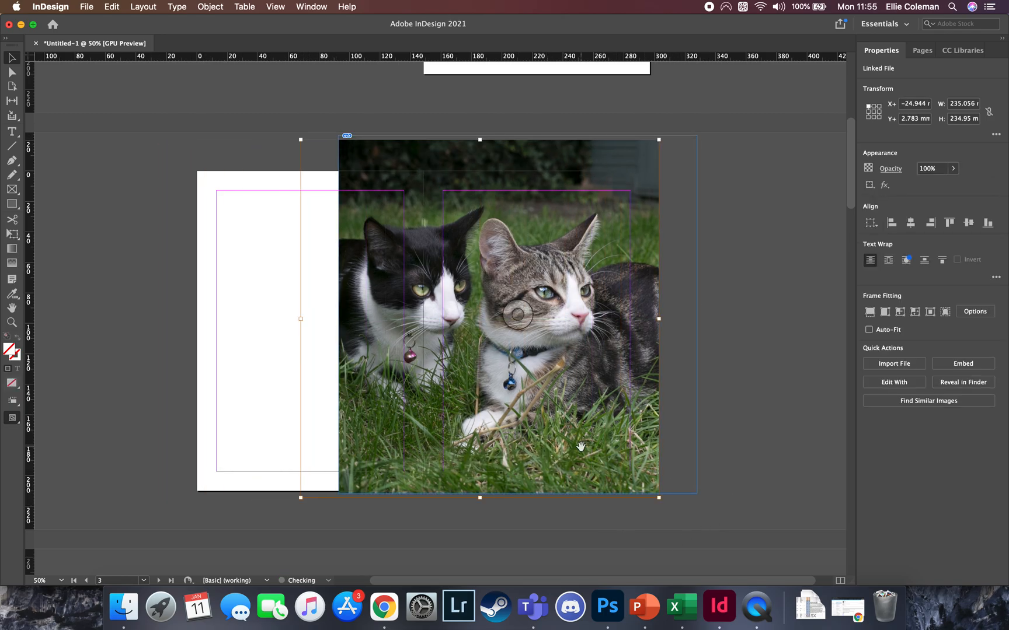
{"action": "key", "text": "super+z"}
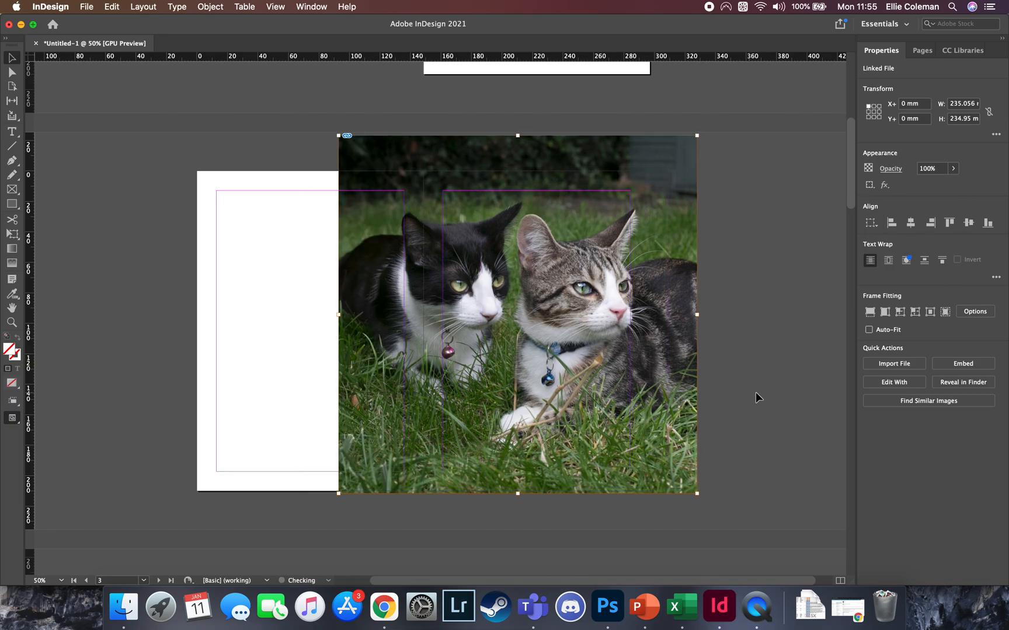
Crop the photo's frame to about 130 × 130 mm and move it onto the right page at about X 161 mm, Y 37 mm
{"action": "left_click", "coordinate": [770, 409]}
{"action": "left_click_drag", "start_coordinate": [661, 377], "coordinate": [596, 412]}
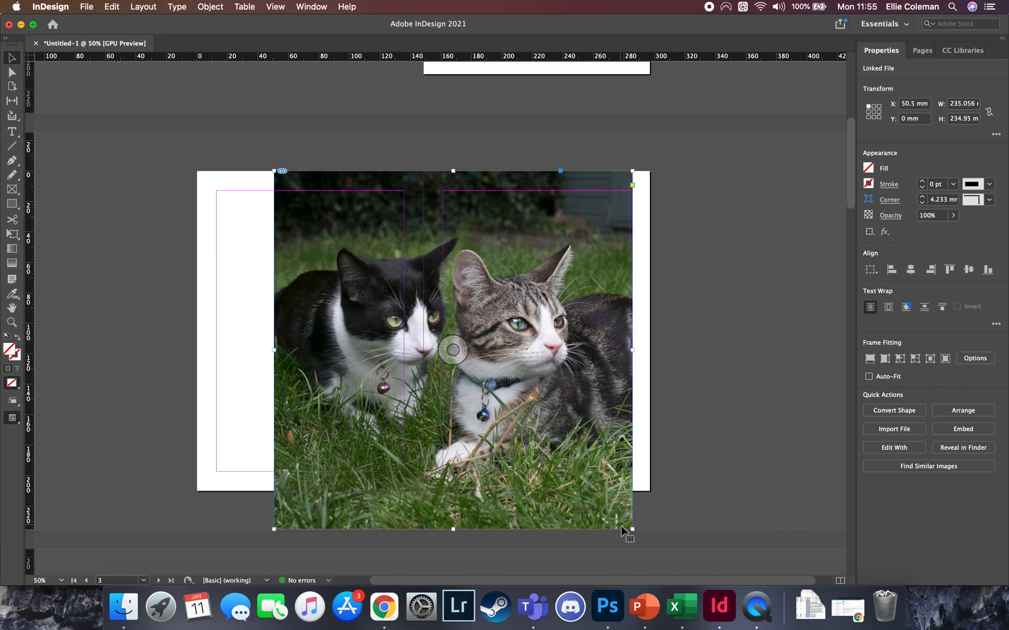
{"action": "left_click_drag", "start_coordinate": [634, 530], "coordinate": [417, 371]}
{"action": "left_click_drag", "start_coordinate": [412, 314], "coordinate": [584, 371]}
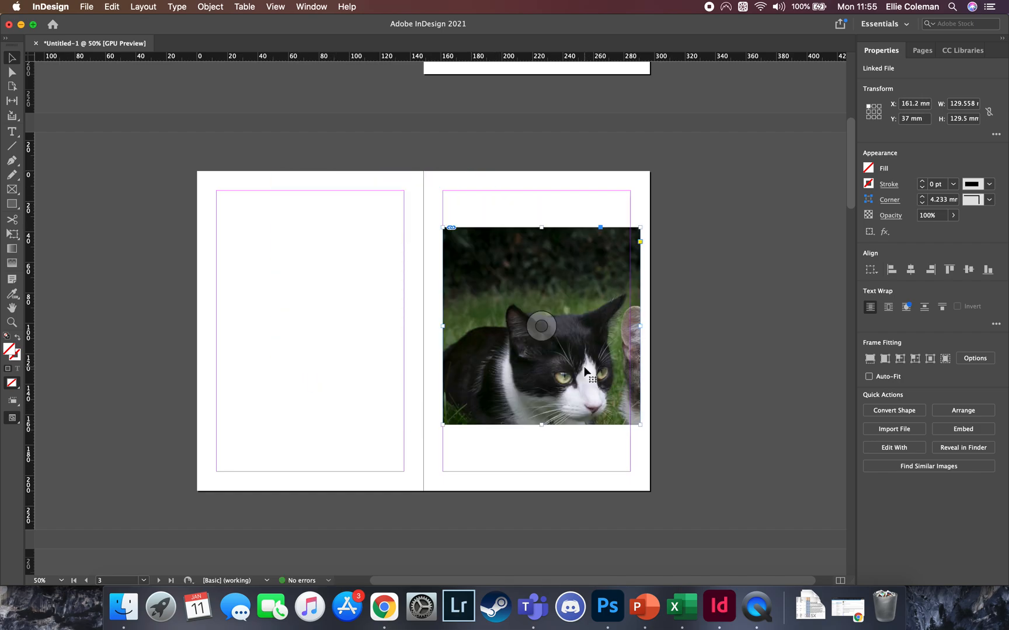
Scale the image inside the cropped frame to about 130 × 130 mm so both cats fit within it
{"action": "double_click", "coordinate": [585, 370]}
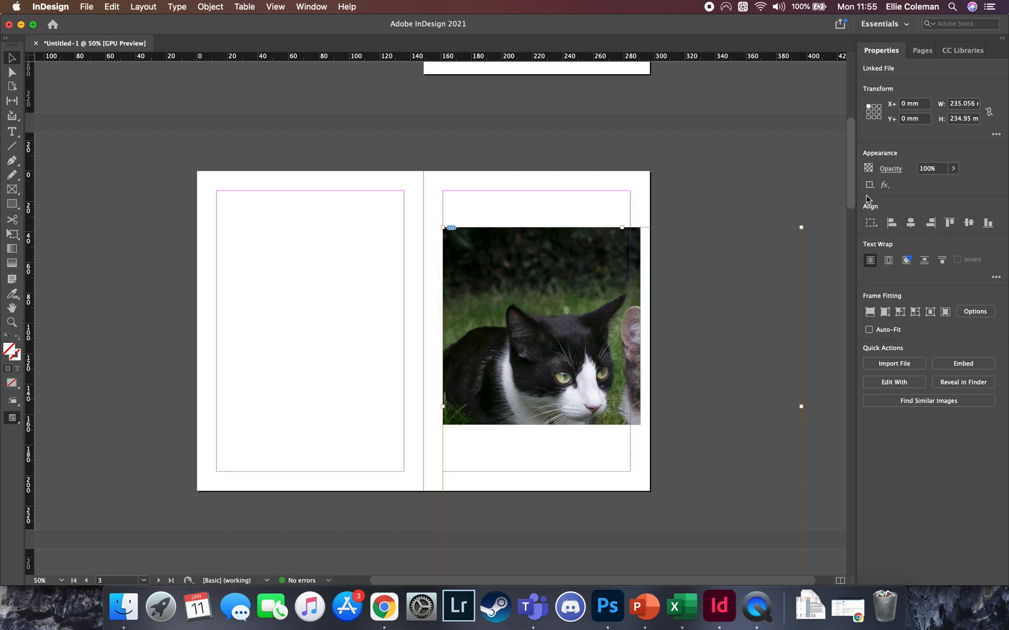
{"action": "scroll", "coordinate": [784, 534], "scroll_direction": "down", "scroll_amount": 1}
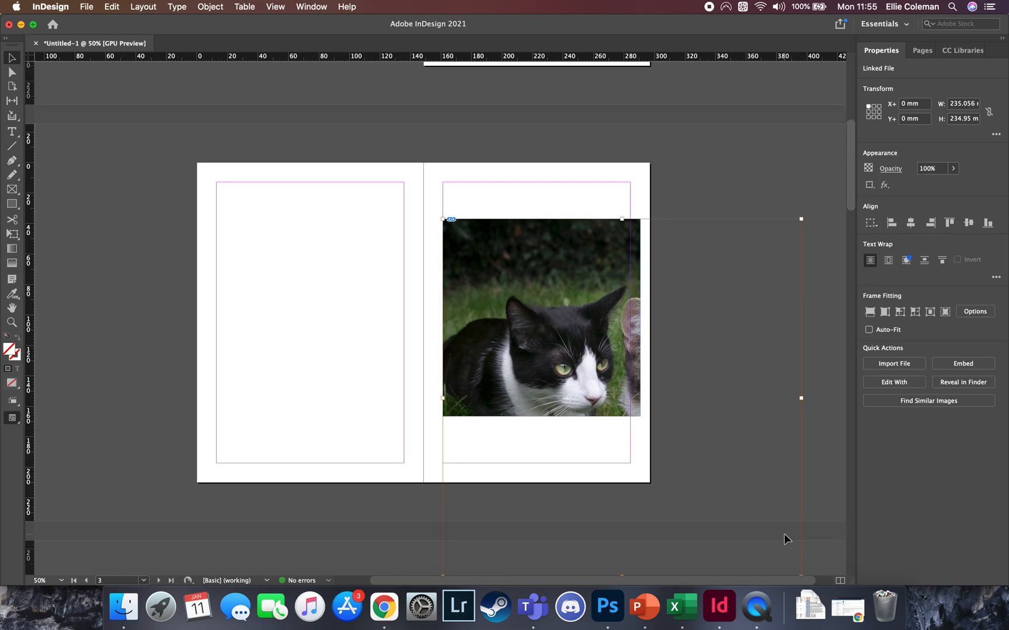
{"action": "scroll", "coordinate": [784, 533], "scroll_direction": "down", "scroll_amount": 4}
{"action": "left_click_drag", "start_coordinate": [798, 517], "coordinate": [596, 359]}
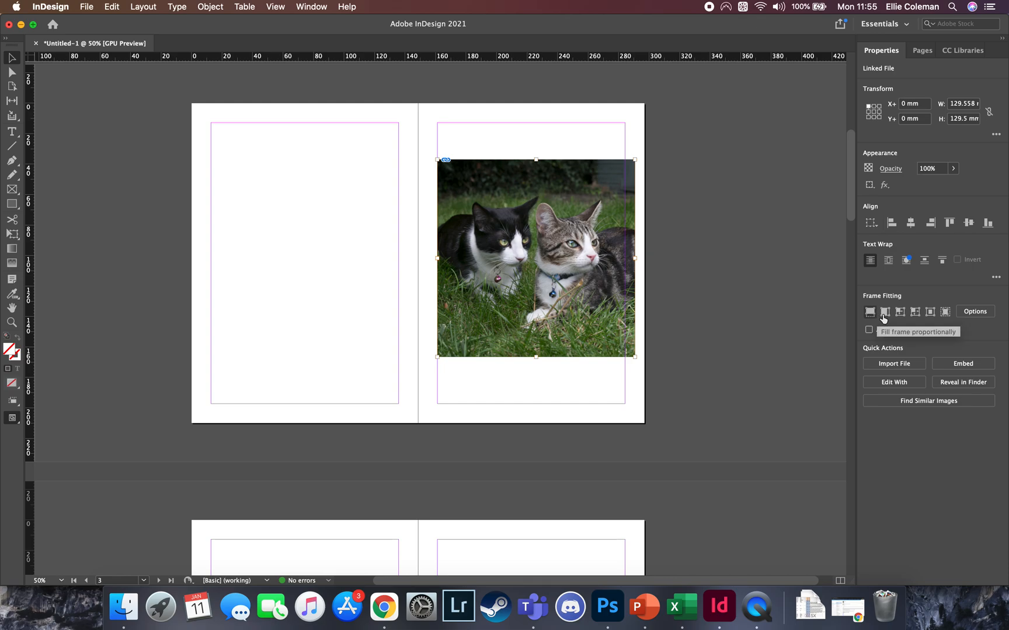
Move the framed photo to the upper part of the left page, at about X 9.5 mm, Y 11 mm
{"action": "left_click_drag", "start_coordinate": [564, 322], "coordinate": [336, 290]}
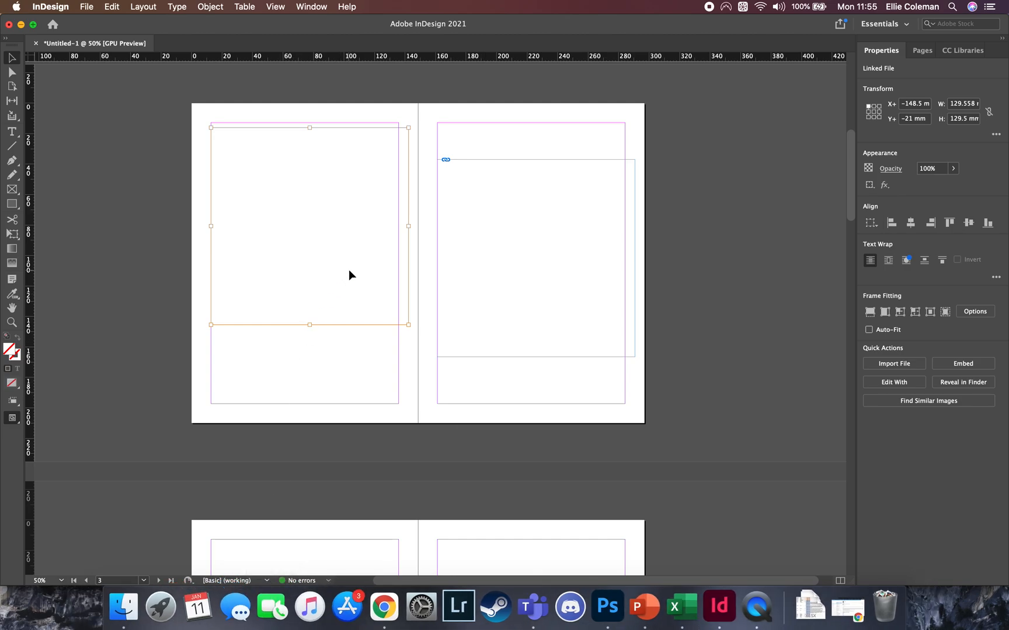
{"action": "key", "text": "super+z"}
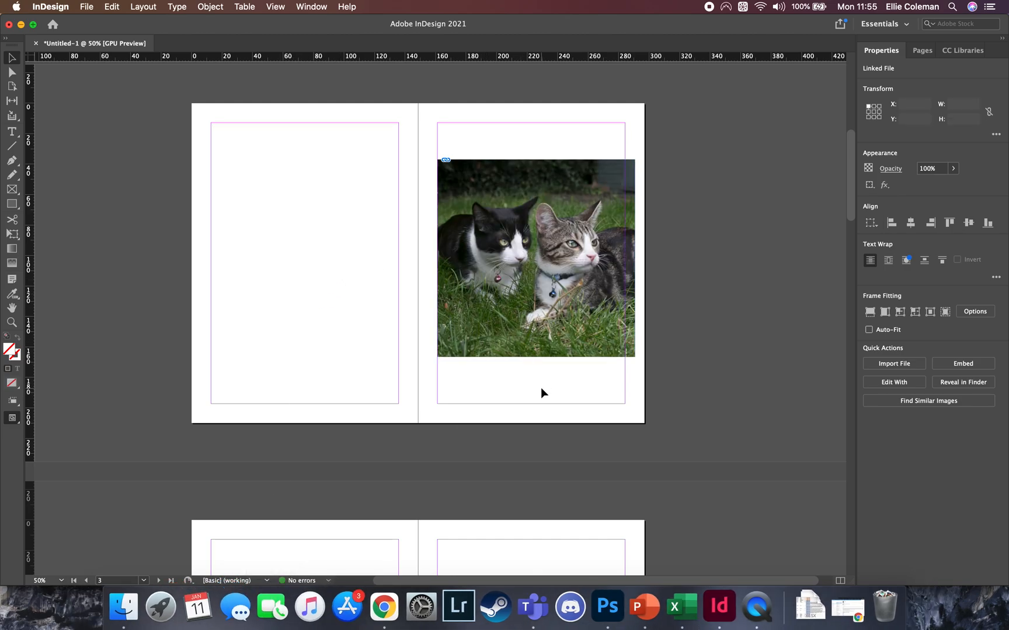
{"action": "left_click", "coordinate": [547, 306]}
{"action": "left_click_drag", "start_coordinate": [548, 306], "coordinate": [314, 272]}
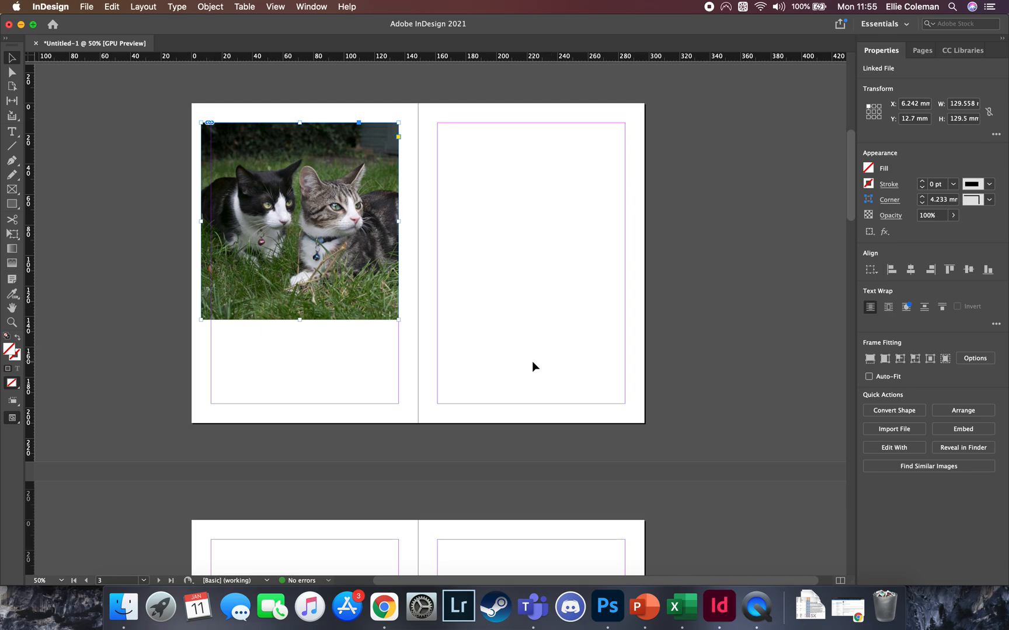
{"action": "left_click", "coordinate": [521, 334]}
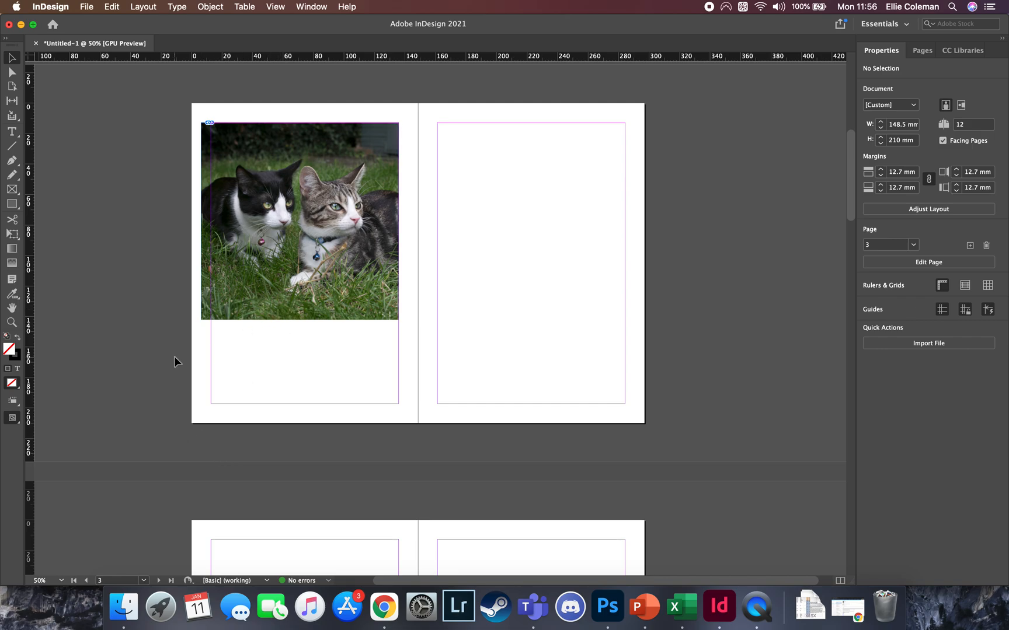
{"action": "mouse_move", "coordinate": [266, 291]}
{"action": "left_mouse_down"}
{"action": "mouse_move", "coordinate": [350, 293]}
{"action": "mouse_move", "coordinate": [271, 287]}
{"action": "left_mouse_up"}
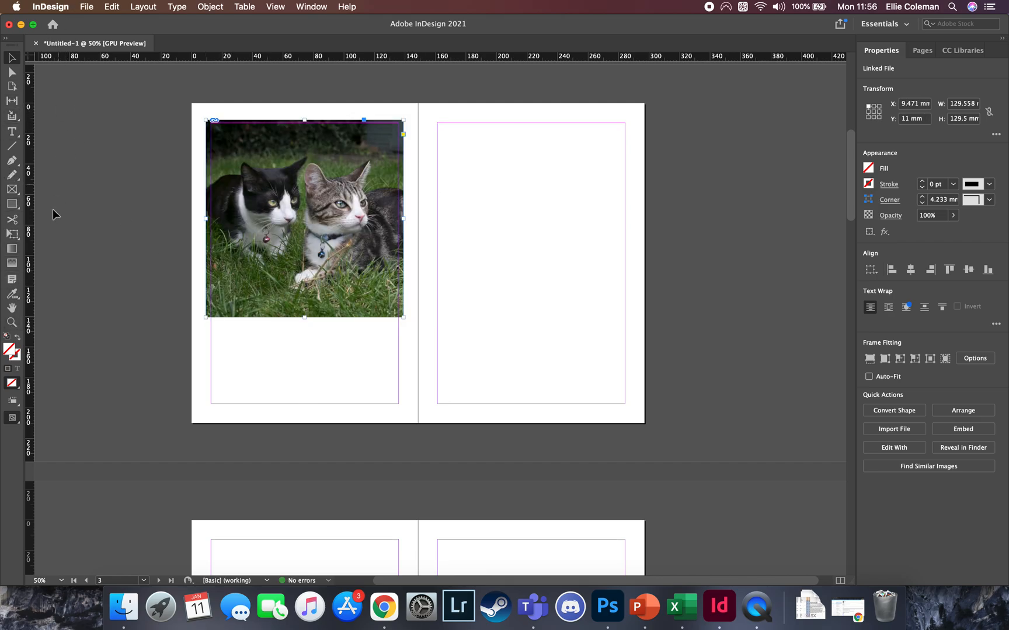
Add a margin-wide text frame below the photo on the left page, containing "Book Title"
{"action": "left_click", "coordinate": [12, 134]}
{"action": "left_click_drag", "start_coordinate": [211, 325], "coordinate": [400, 373]}
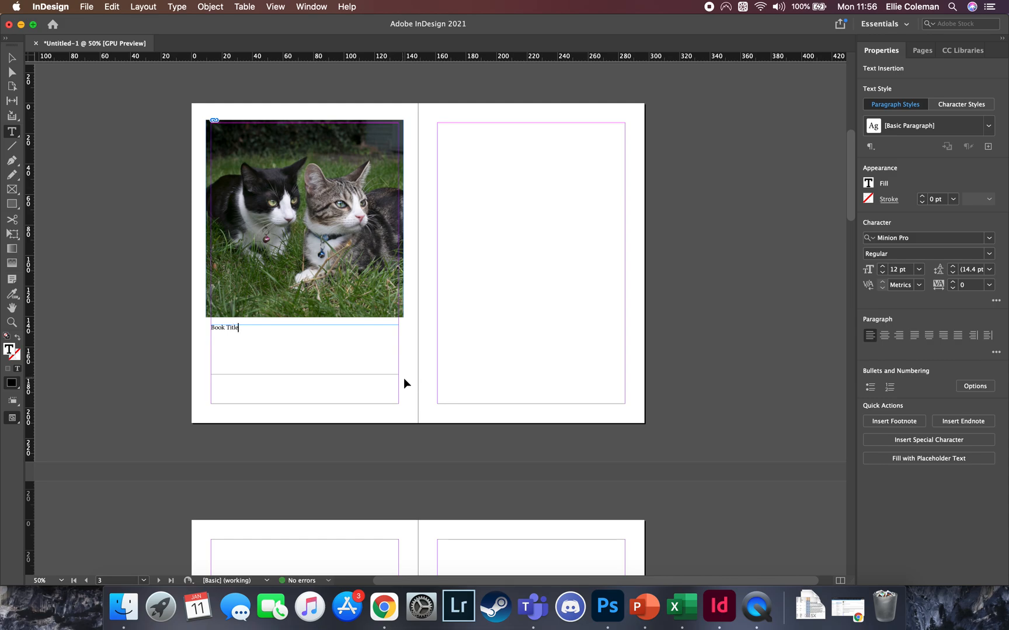
Set the "Book Title" text in Letter Gothic Std at 36 pt
{"action": "key", "text": "super+a"}
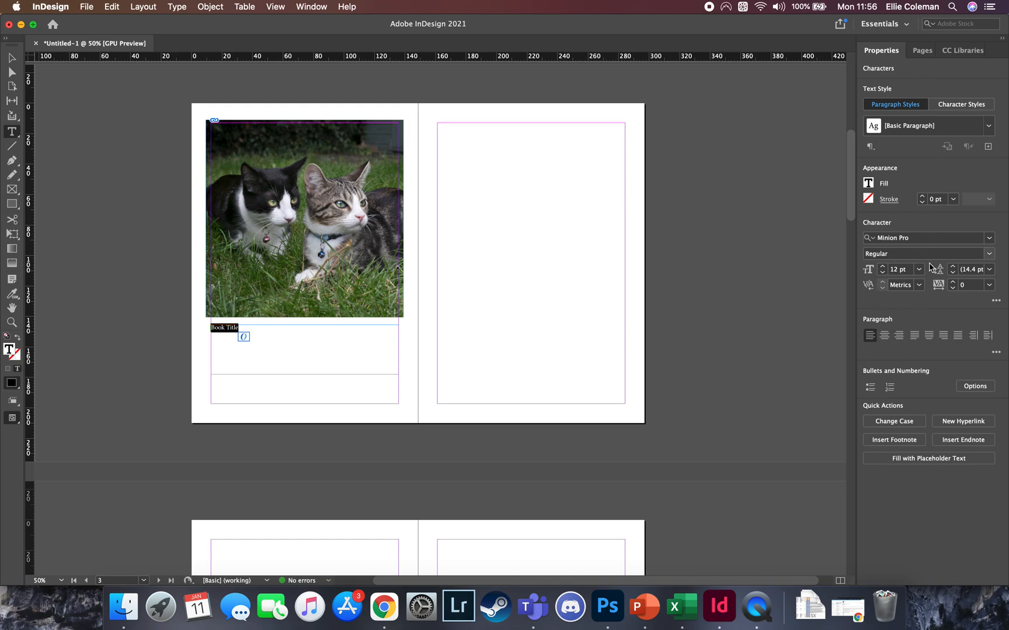
{"action": "double_click", "coordinate": [991, 242]}
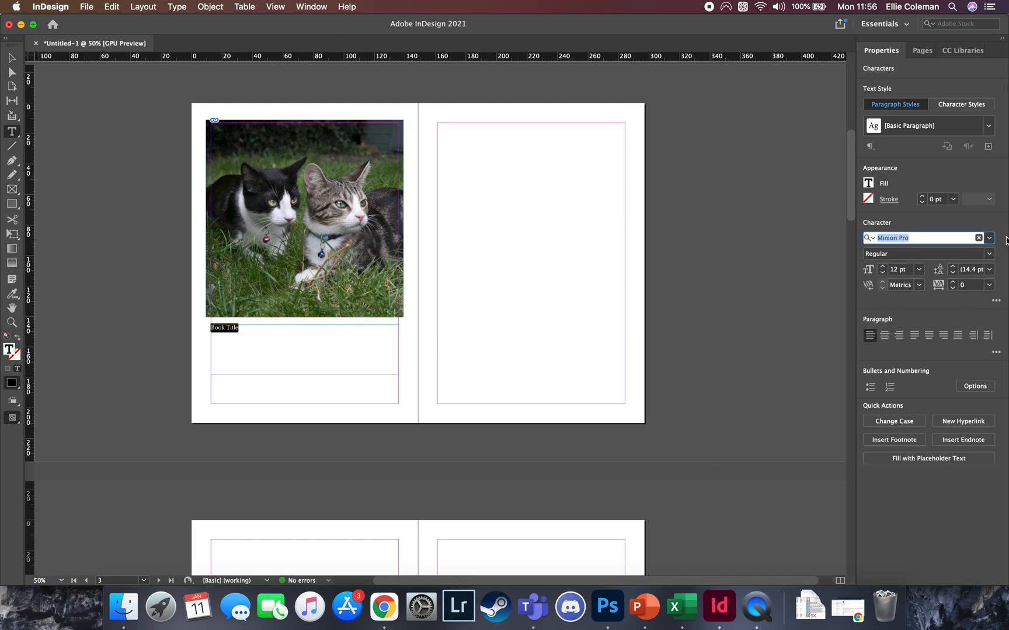
{"action": "left_click", "coordinate": [990, 244]}
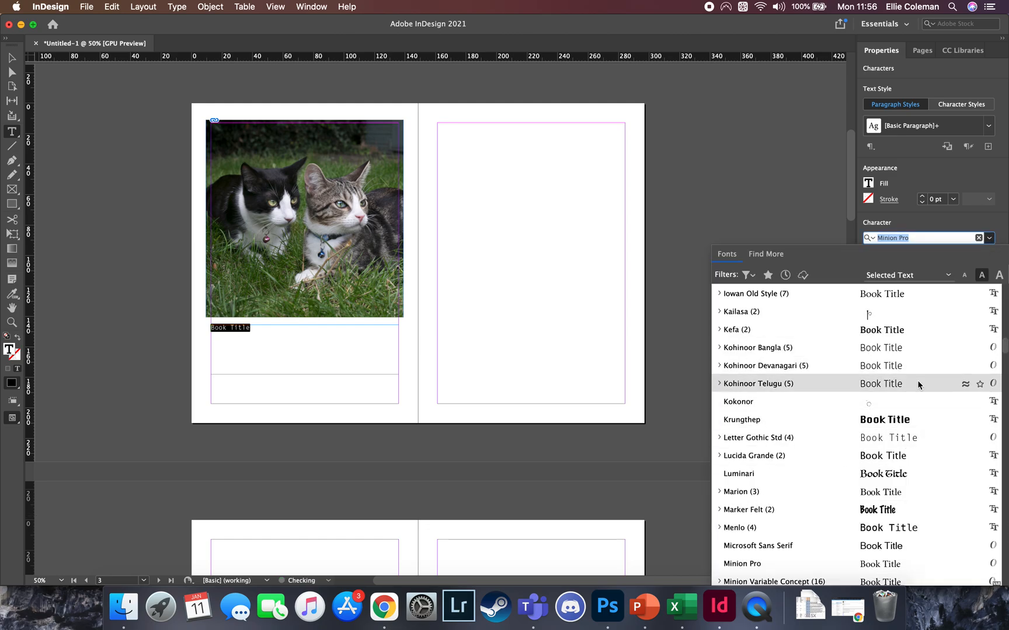
{"action": "left_click", "coordinate": [913, 442]}
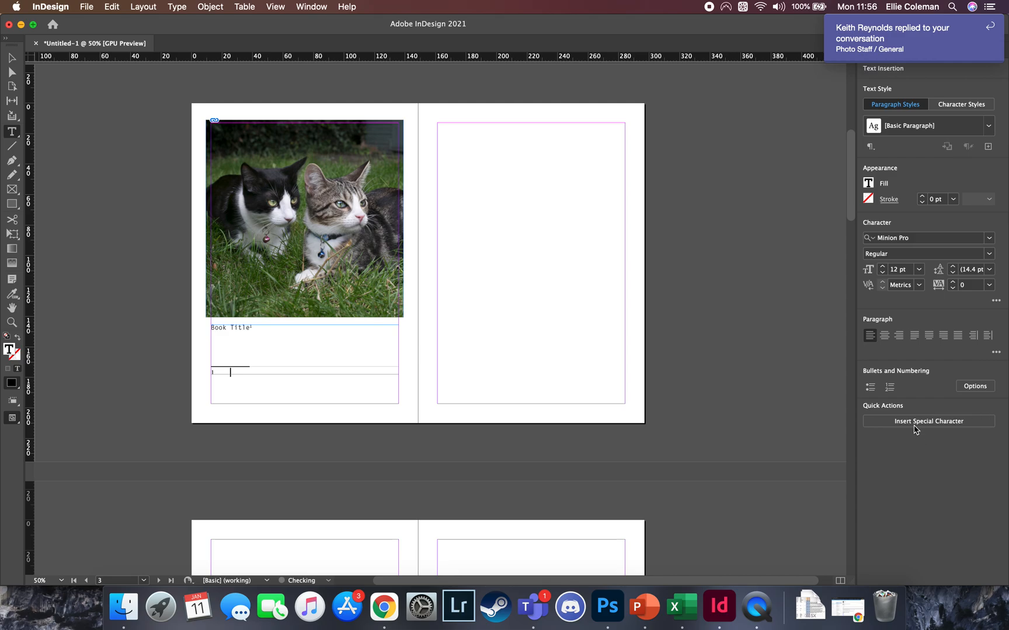
{"action": "key", "text": "super+a"}
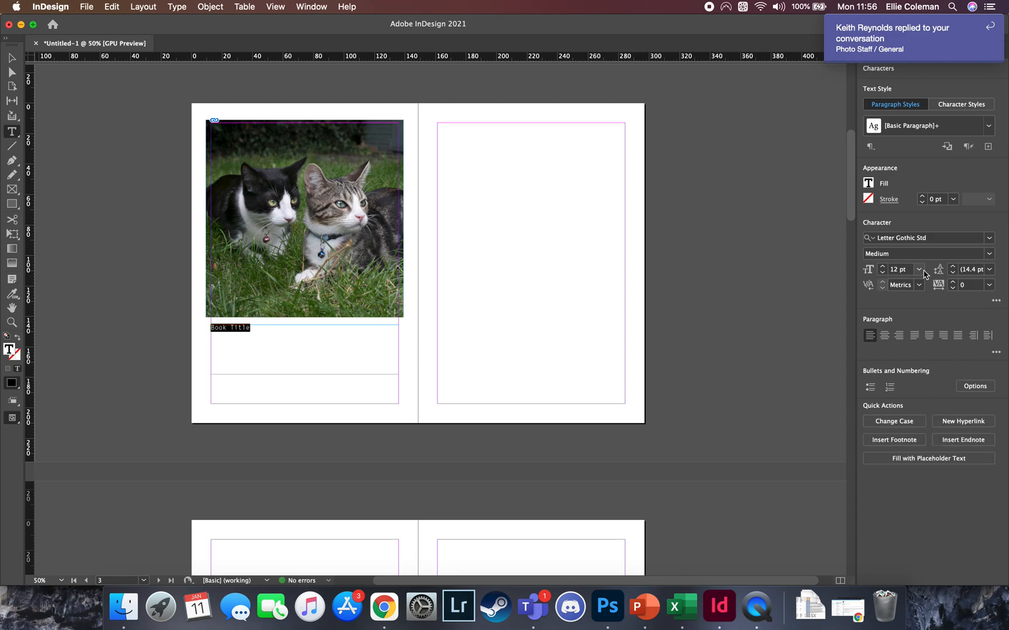
{"action": "left_click", "coordinate": [918, 269]}
{"action": "left_click", "coordinate": [911, 427]}
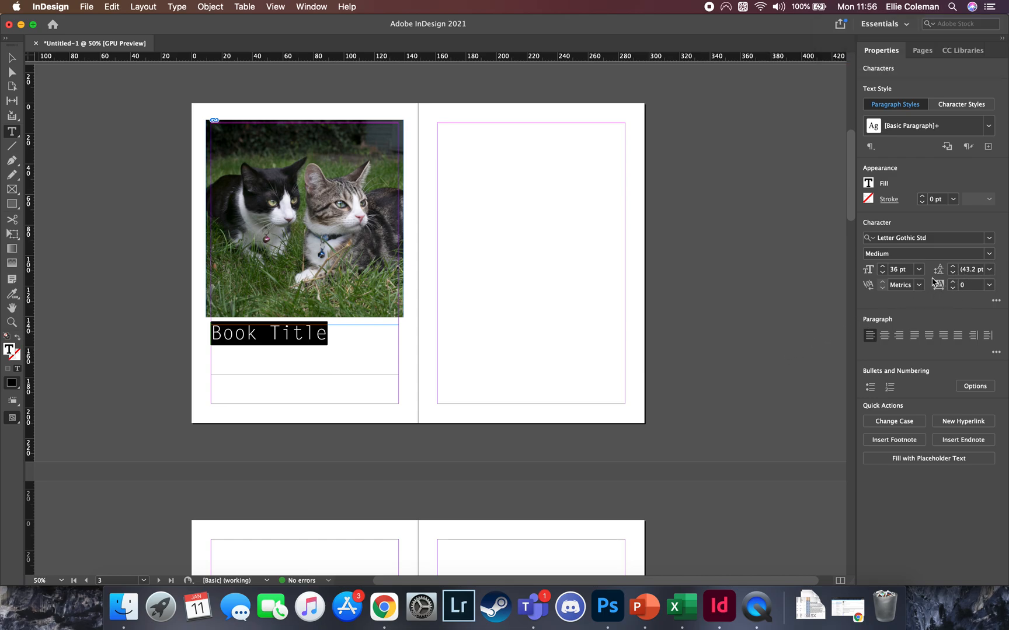
Widen the title's tracking to 480
{"action": "left_click", "coordinate": [989, 285]}
{"action": "left_click", "coordinate": [979, 469]}
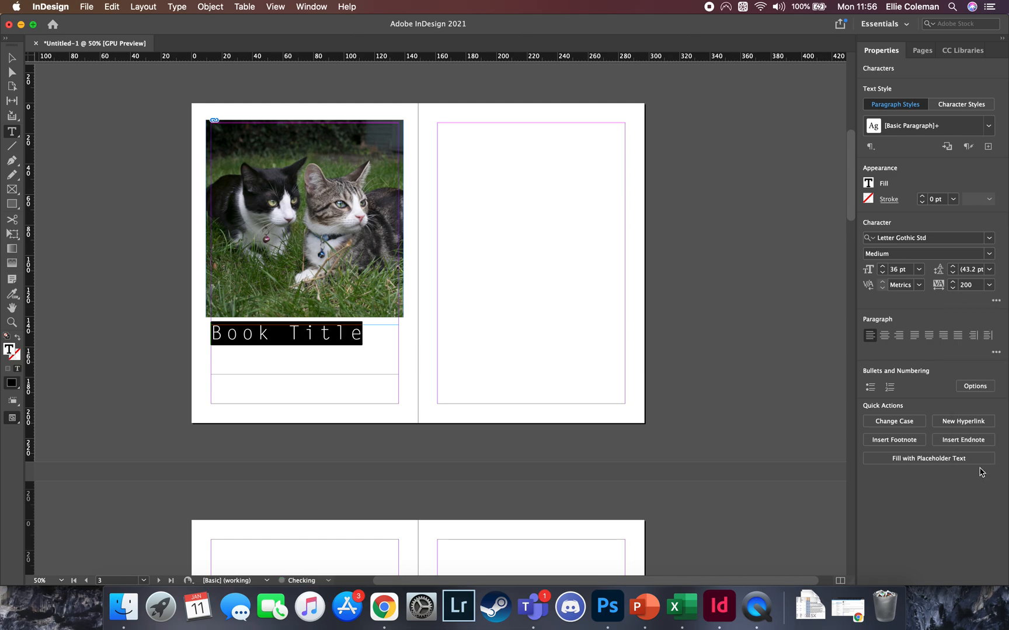
{"action": "left_click", "coordinate": [953, 283]}
{"action": "left_click", "coordinate": [953, 282]}
{"action": "left_click", "coordinate": [952, 283]}
{"action": "left_click", "coordinate": [953, 282]}
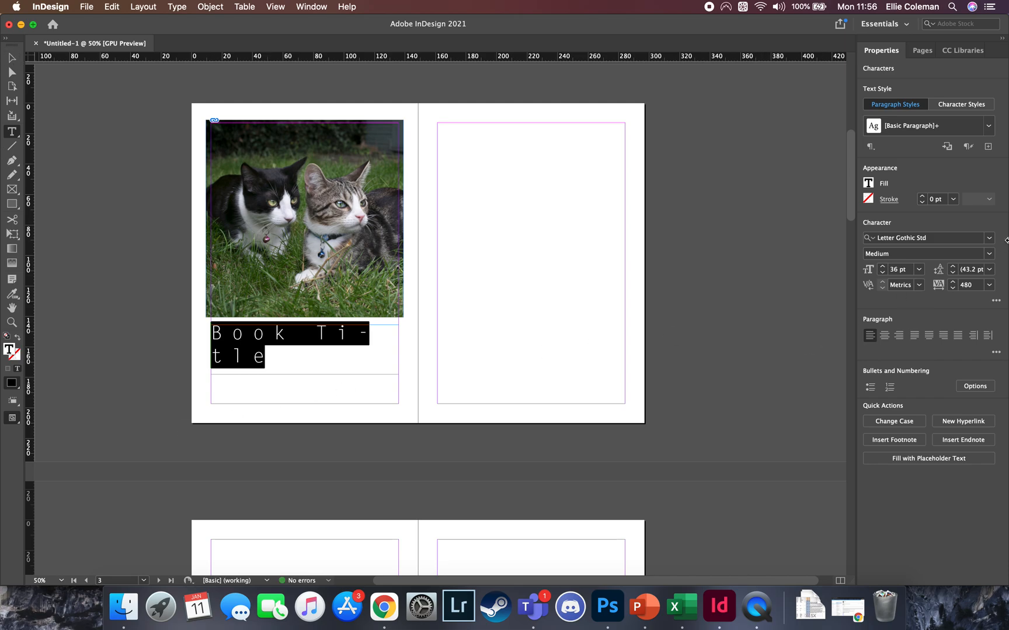
Tighten the title's tracking to -100
{"action": "left_click", "coordinate": [988, 285]}
{"action": "left_click", "coordinate": [983, 299]}
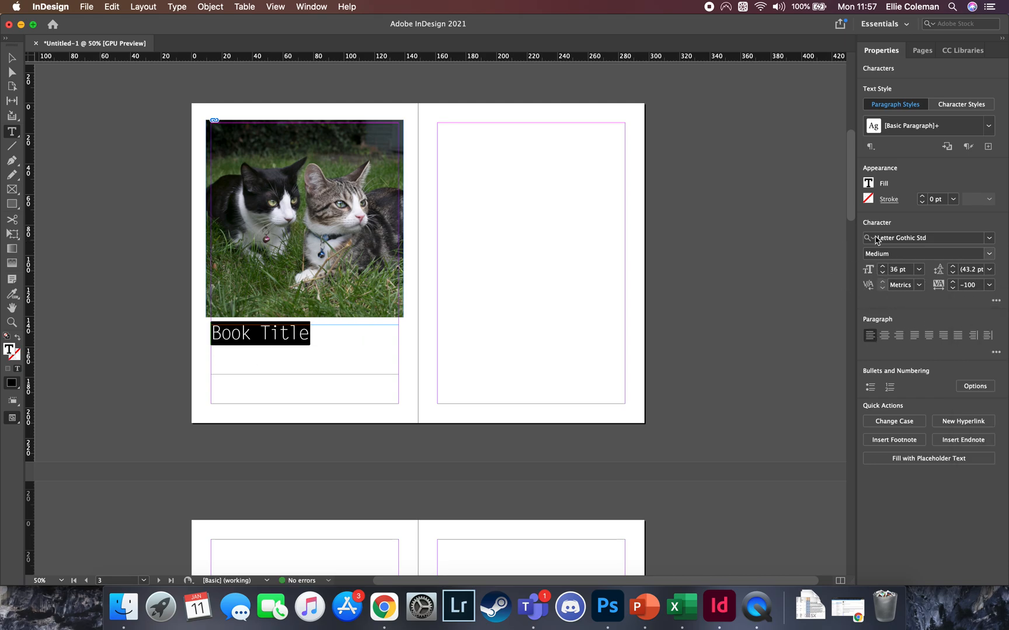
{"action": "left_click", "coordinate": [904, 424]}
{"action": "left_click", "coordinate": [927, 533]}
Fill the title text with the red C=15 M=100 swatch and deselect it
{"action": "left_click", "coordinate": [868, 184]}
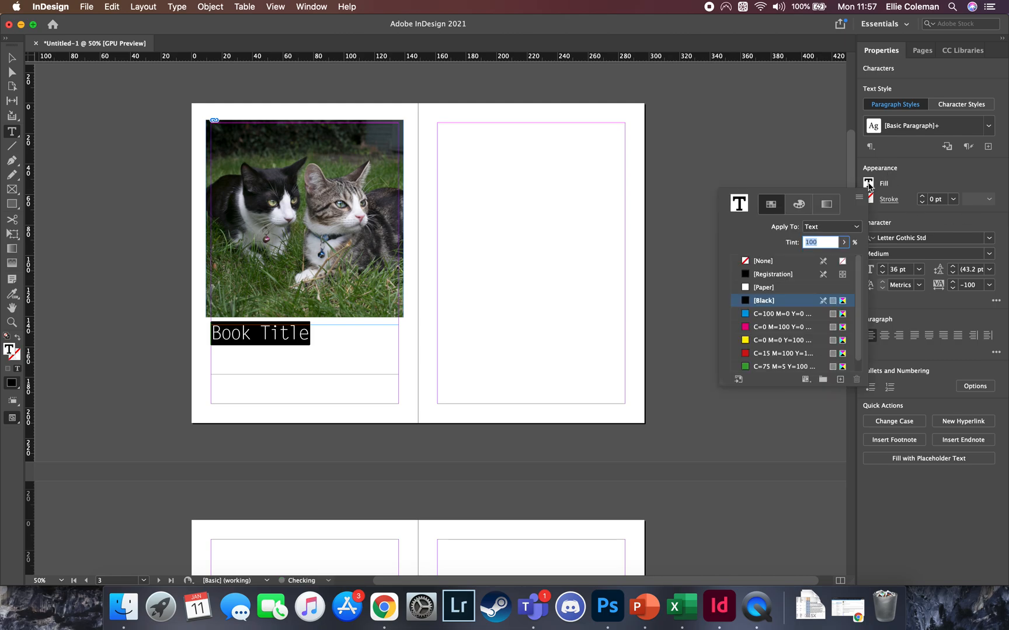
{"action": "left_click", "coordinate": [807, 353]}
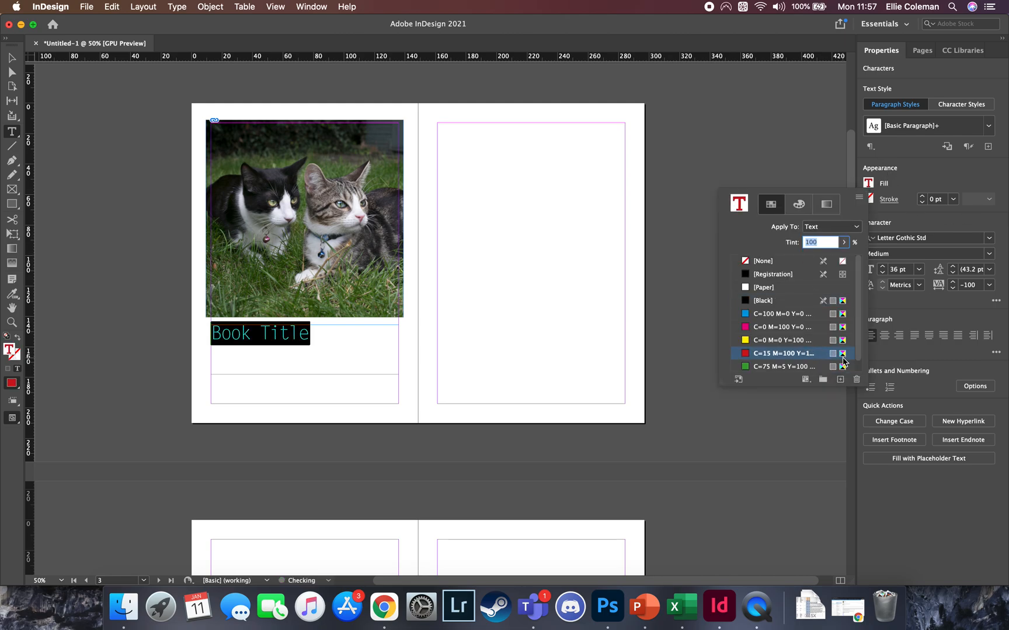
{"action": "left_click", "coordinate": [442, 378]}
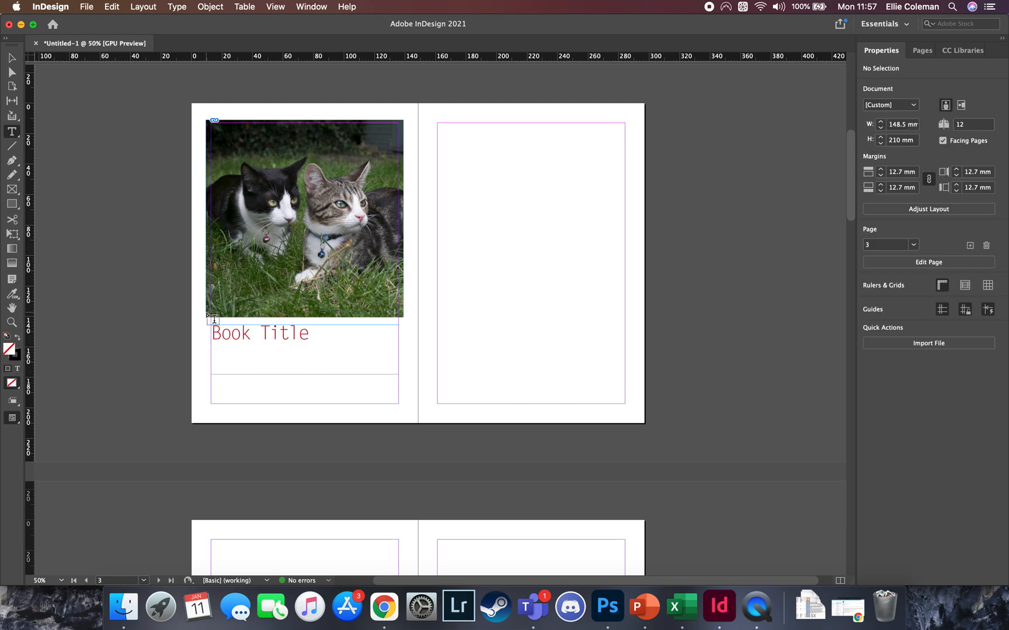
Move the "Book Title" text frame beneath the cat photo to about X 28.9 mm, Y 150 mm
{"action": "left_click", "coordinate": [16, 60]}
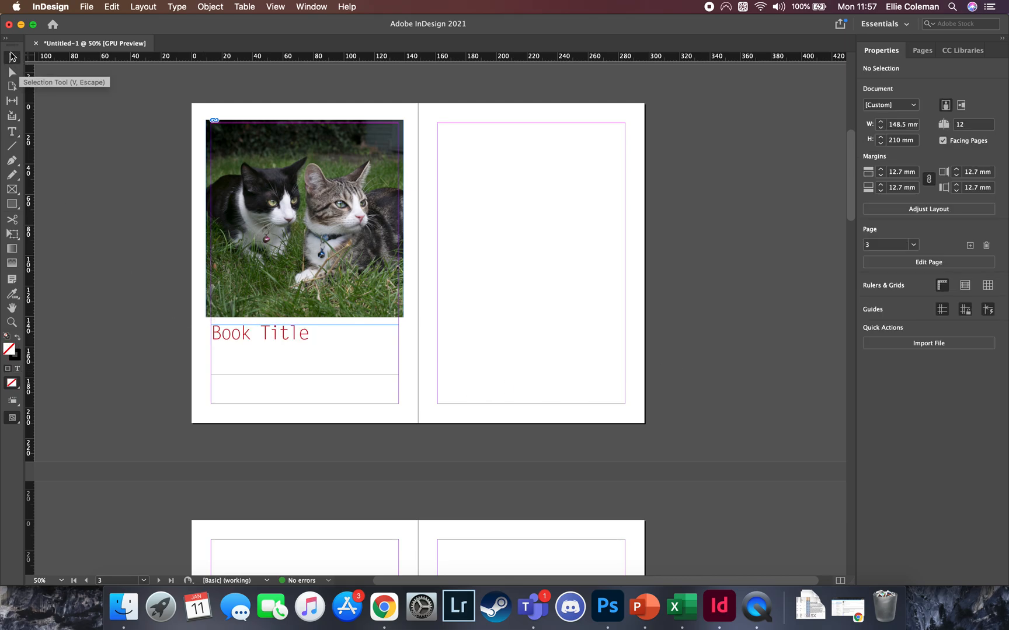
{"action": "left_click_drag", "start_coordinate": [258, 344], "coordinate": [281, 349]}
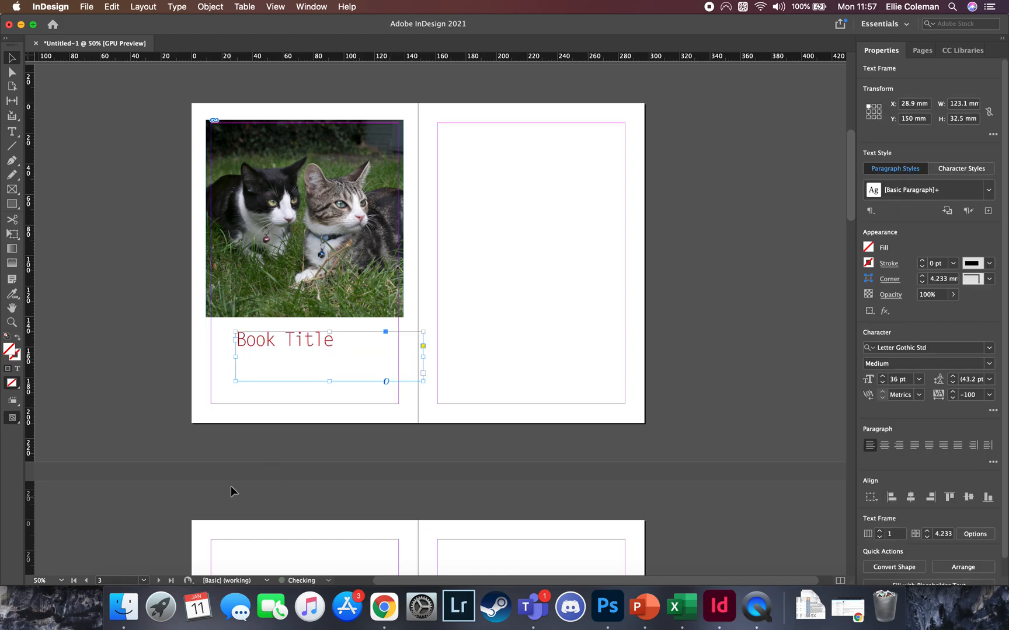
Set the cat photo's own display performance to Typical Display and deselect it
{"action": "scroll", "coordinate": [281, 294], "scroll_direction": "up", "scroll_amount": 10}
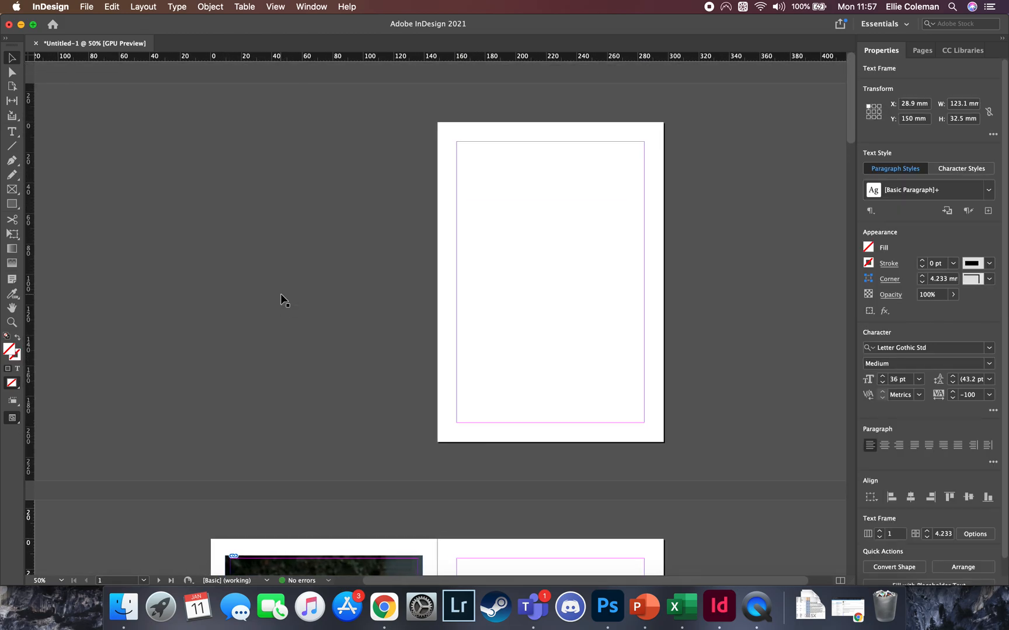
{"action": "scroll", "coordinate": [281, 294], "scroll_direction": "down", "scroll_amount": 6}
{"action": "scroll", "coordinate": [280, 294], "scroll_direction": "down", "scroll_amount": 15}
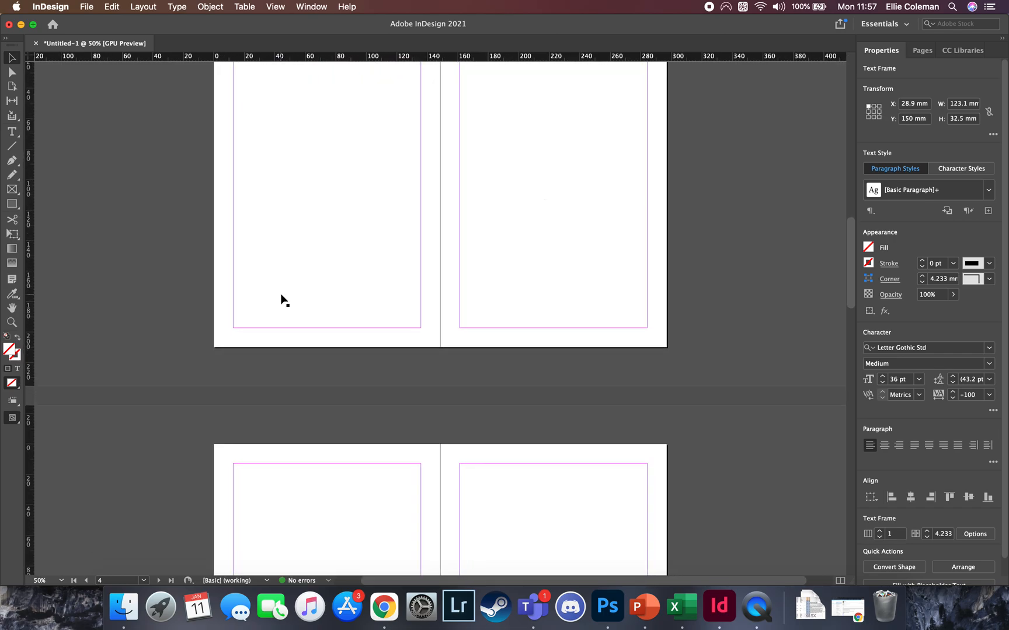
{"action": "scroll", "coordinate": [281, 294], "scroll_direction": "up", "scroll_amount": 10}
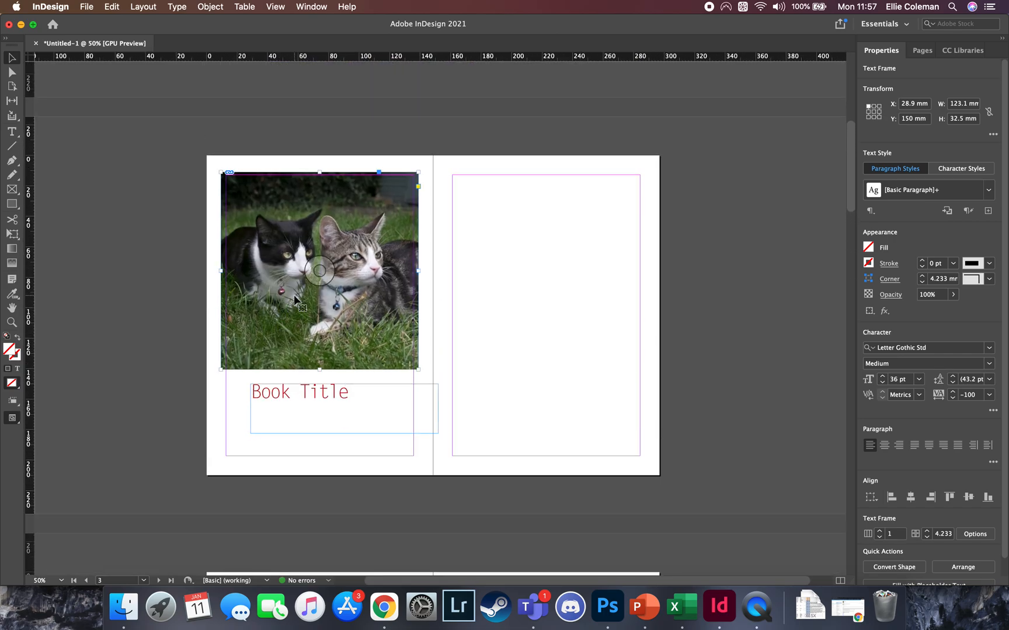
{"action": "right_click", "coordinate": [295, 300]}
{"action": "mouse_move", "coordinate": [385, 544]}
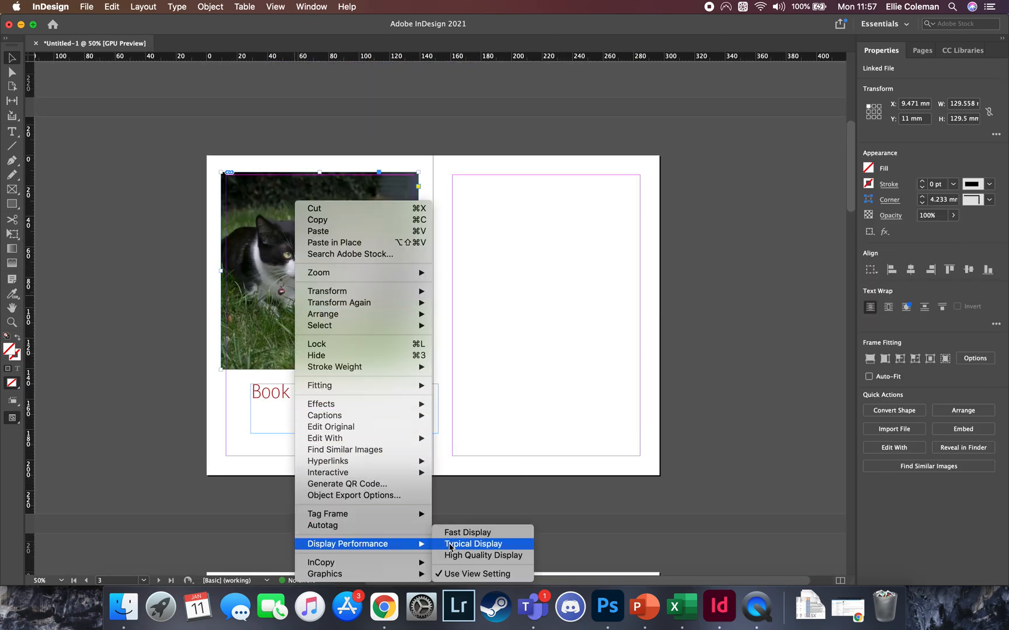
{"action": "left_click", "coordinate": [454, 544]}
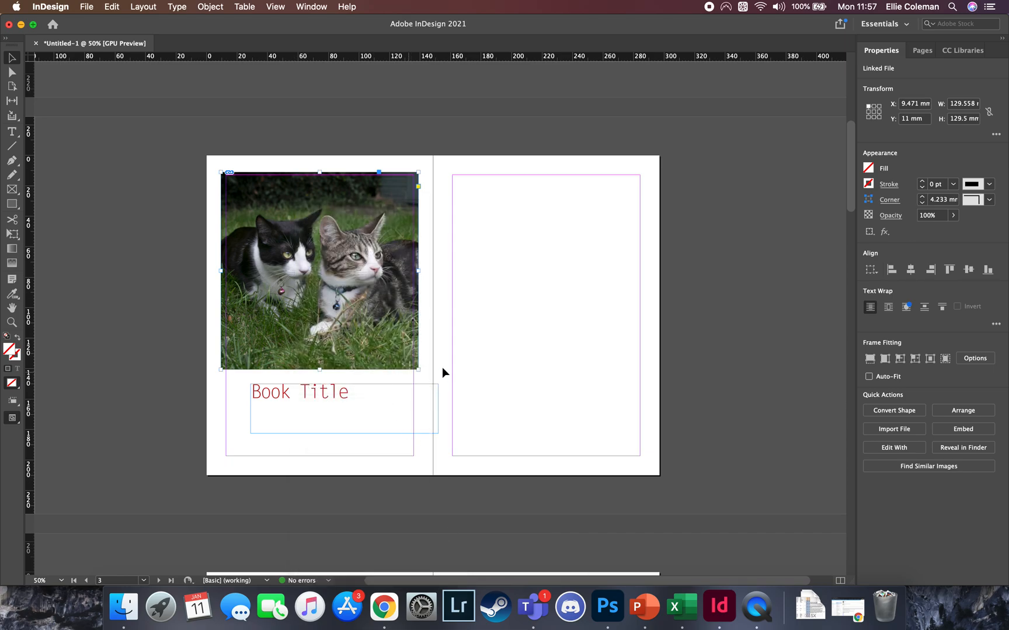
{"action": "left_click", "coordinate": [493, 370]}
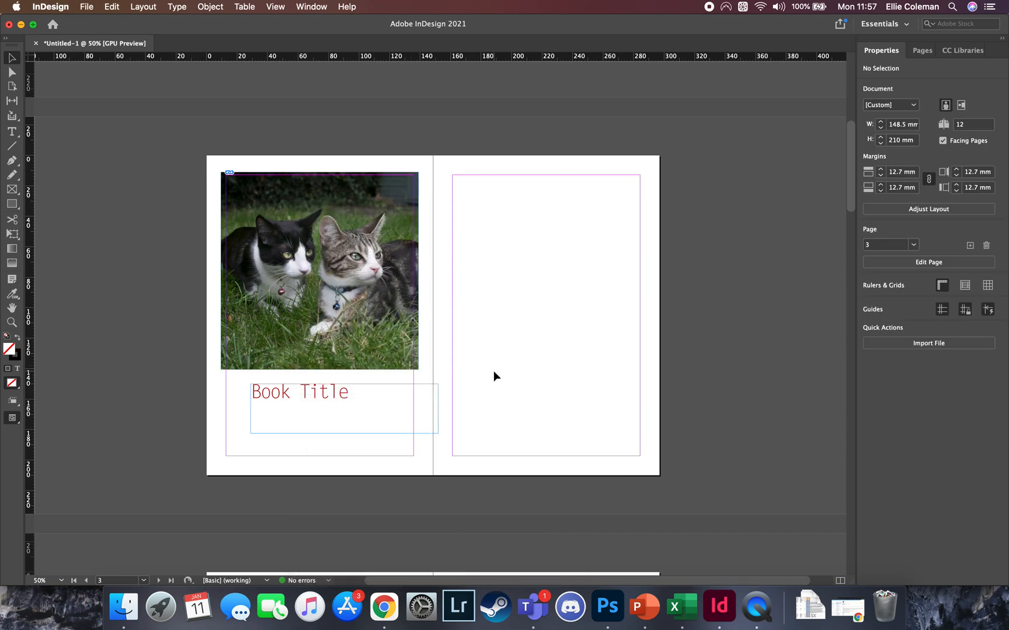
View the page at actual size and change the view's display performance, starting with Typical Display
{"action": "key", "text": "super+1"}
{"action": "right_click", "coordinate": [307, 332]}
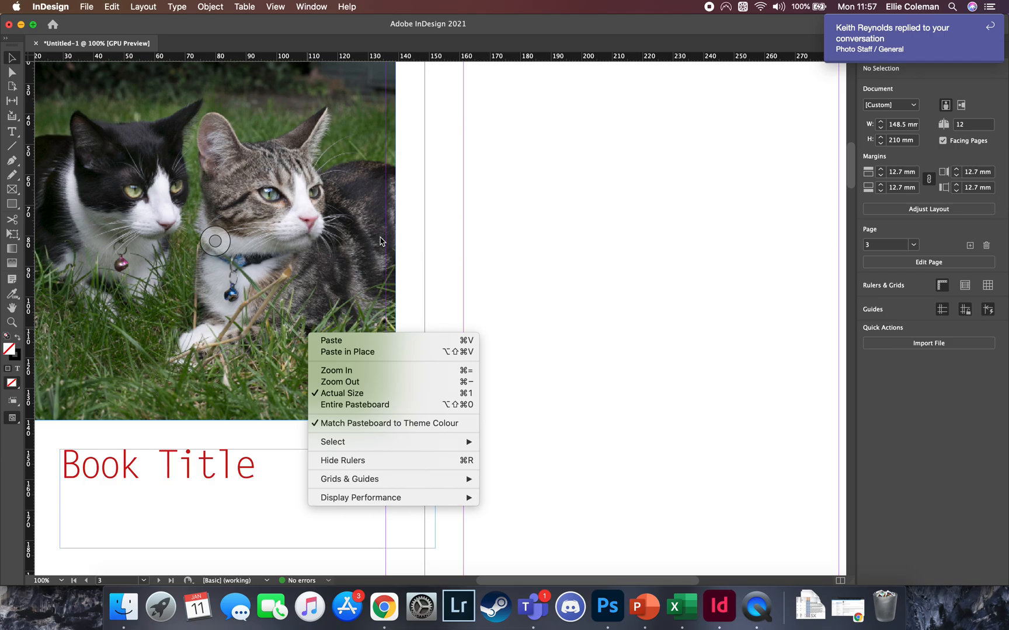
{"action": "mouse_move", "coordinate": [439, 484]}
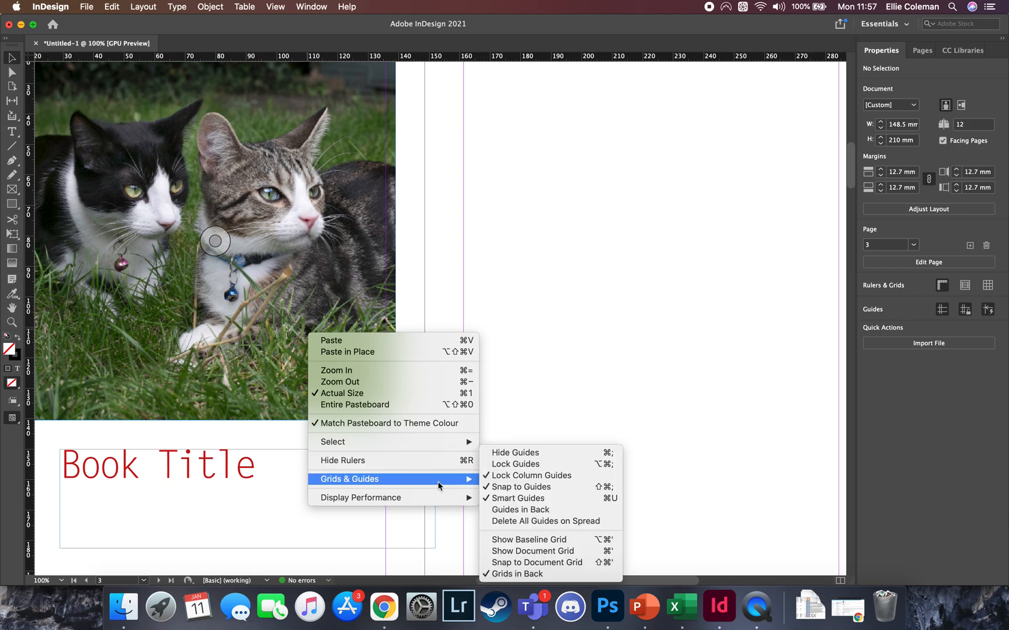
{"action": "left_click", "coordinate": [285, 278]}
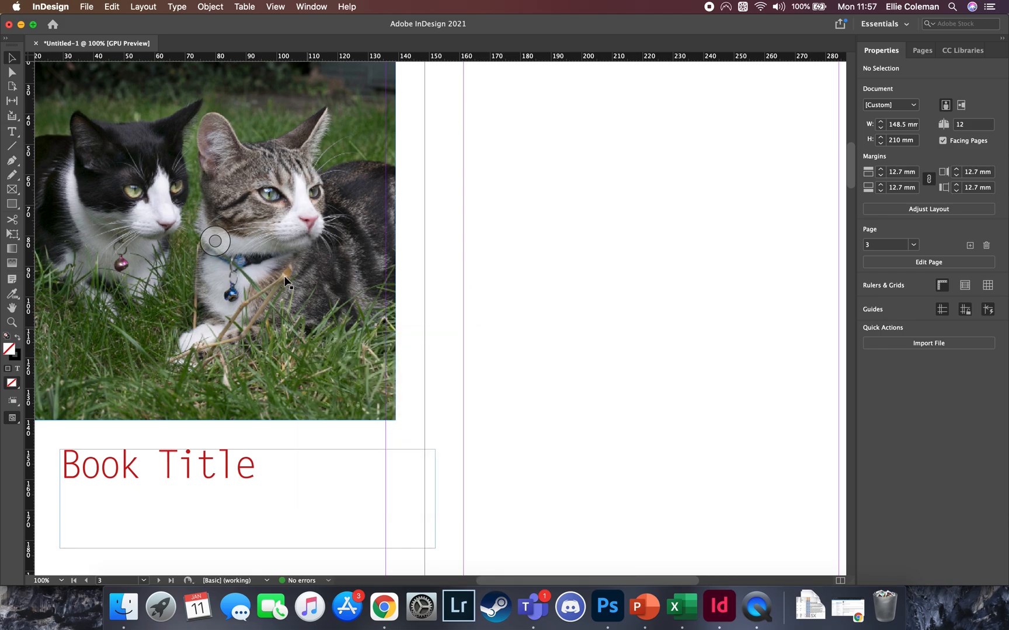
{"action": "right_click", "coordinate": [332, 253]}
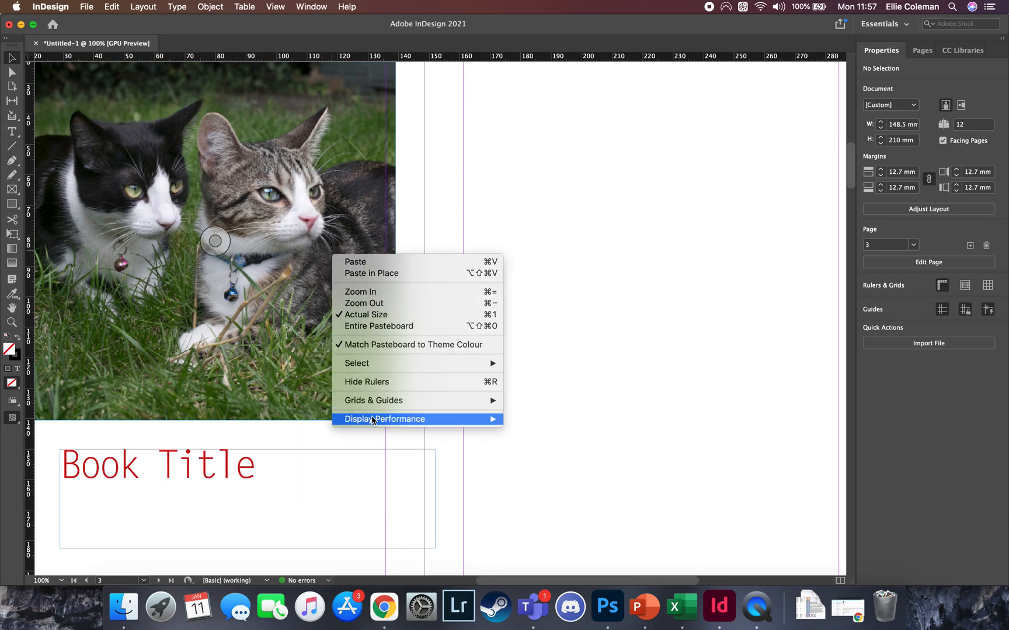
{"action": "mouse_move", "coordinate": [371, 415]}
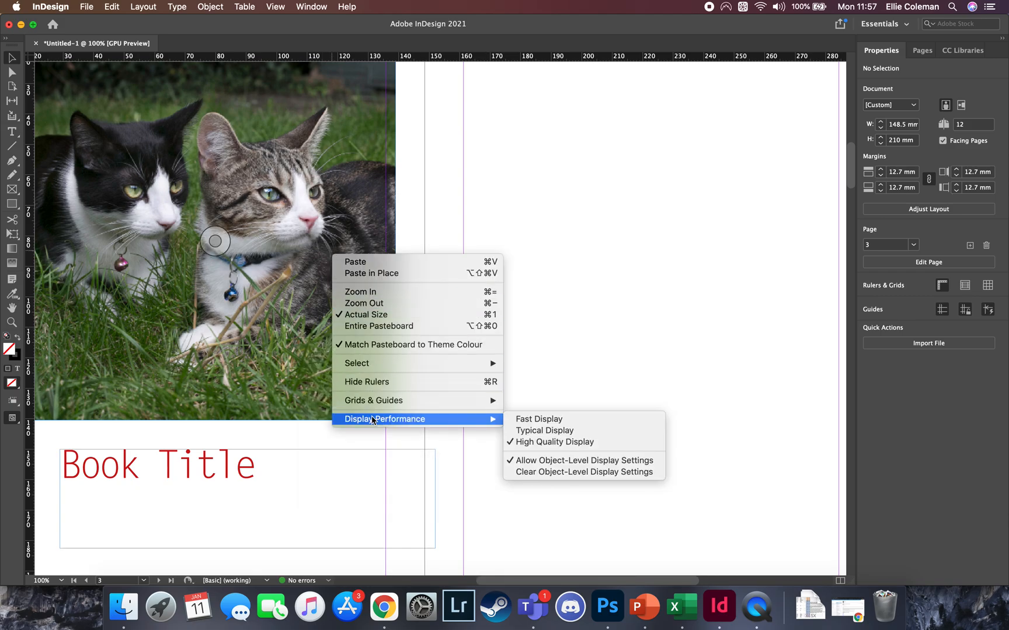
{"action": "left_click", "coordinate": [551, 431]}
{"action": "right_click", "coordinate": [325, 328]}
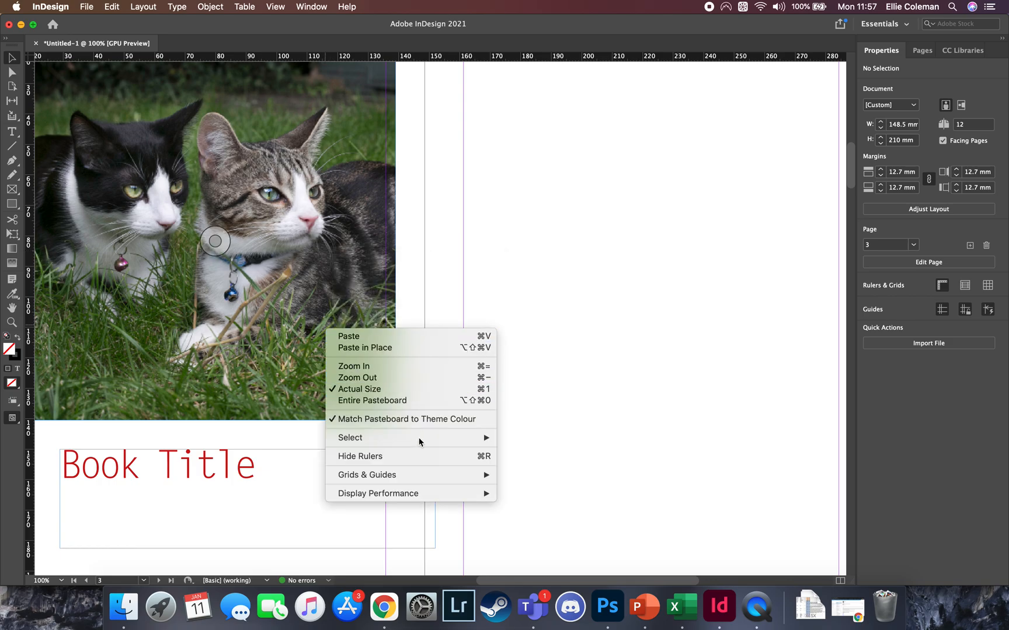
{"action": "mouse_move", "coordinate": [461, 494]}
{"action": "left_click", "coordinate": [531, 494]}
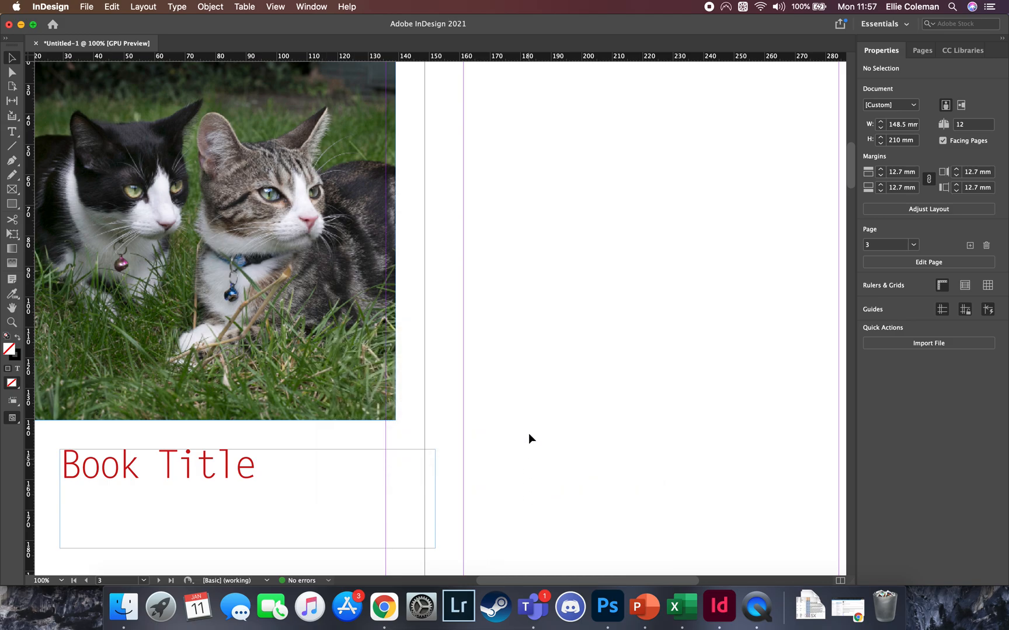
Reposition the cat photo to X 12.7 mm, Y 12.7 mm, aligned with the page's upper and outer margins
{"action": "mouse_move", "coordinate": [314, 315]}
{"action": "left_mouse_down"}
{"action": "mouse_move", "coordinate": [445, 326]}
{"action": "mouse_move", "coordinate": [301, 323]}
{"action": "left_mouse_up"}
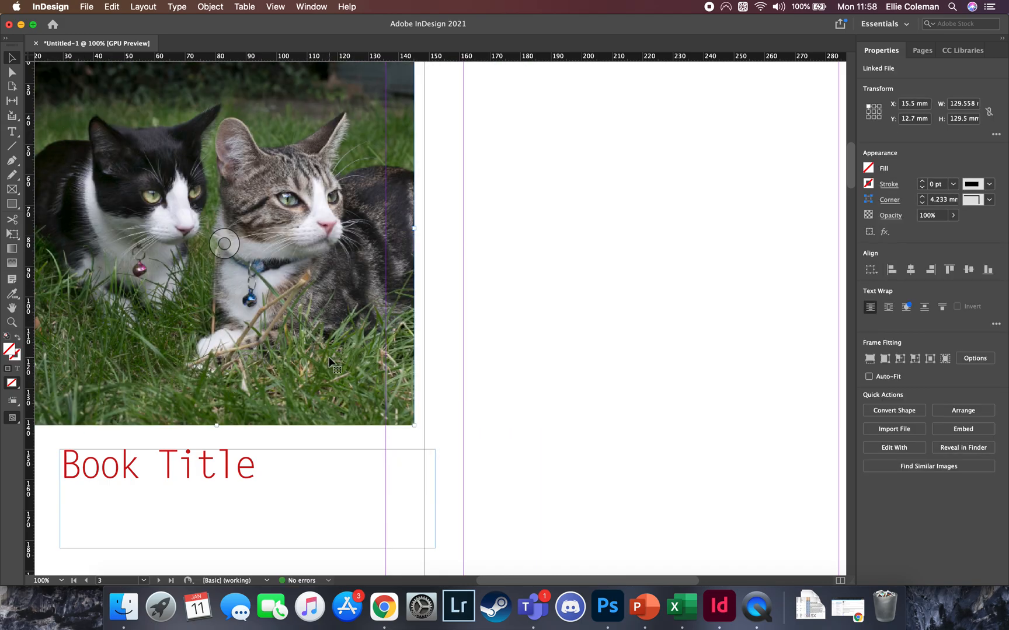
{"action": "key", "text": "super+minus"}
{"action": "key", "text": "super+minus"}
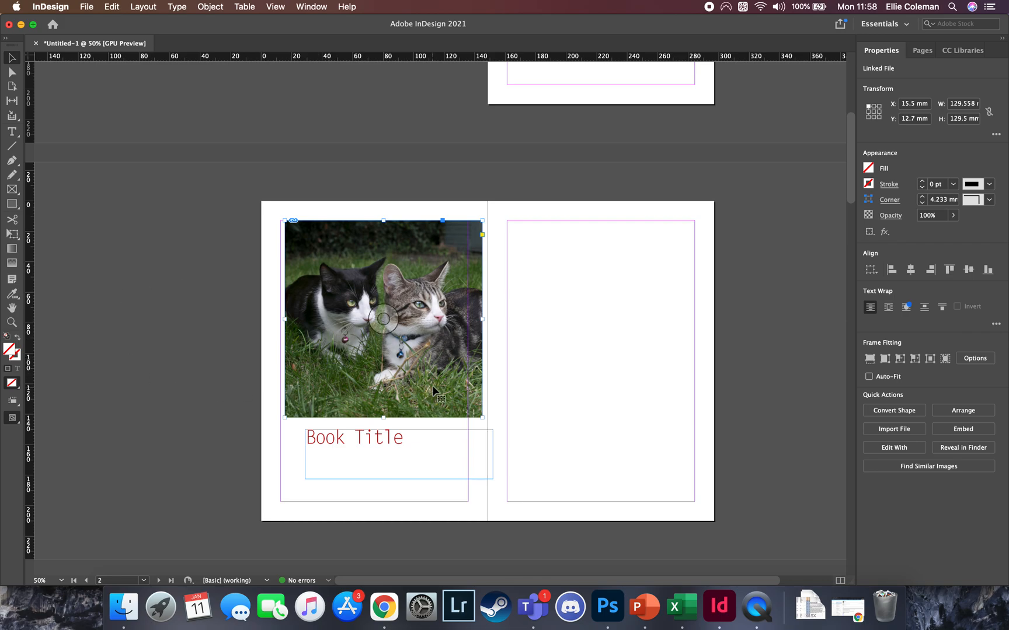
{"action": "right_click", "coordinate": [397, 379]}
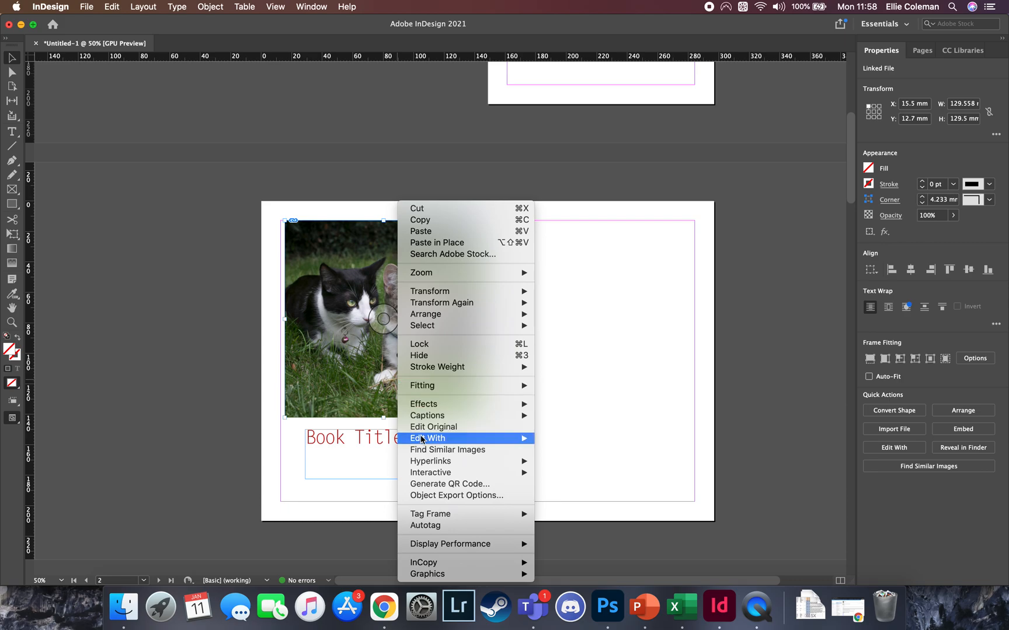
{"action": "left_click", "coordinate": [311, 438]}
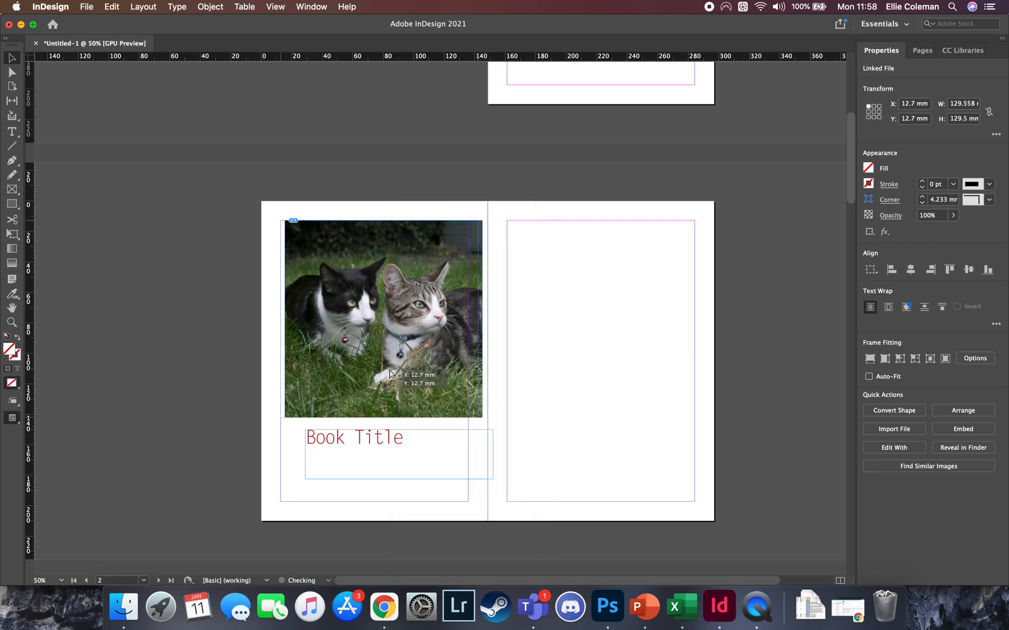
{"action": "left_click_drag", "start_coordinate": [406, 377], "coordinate": [402, 378]}
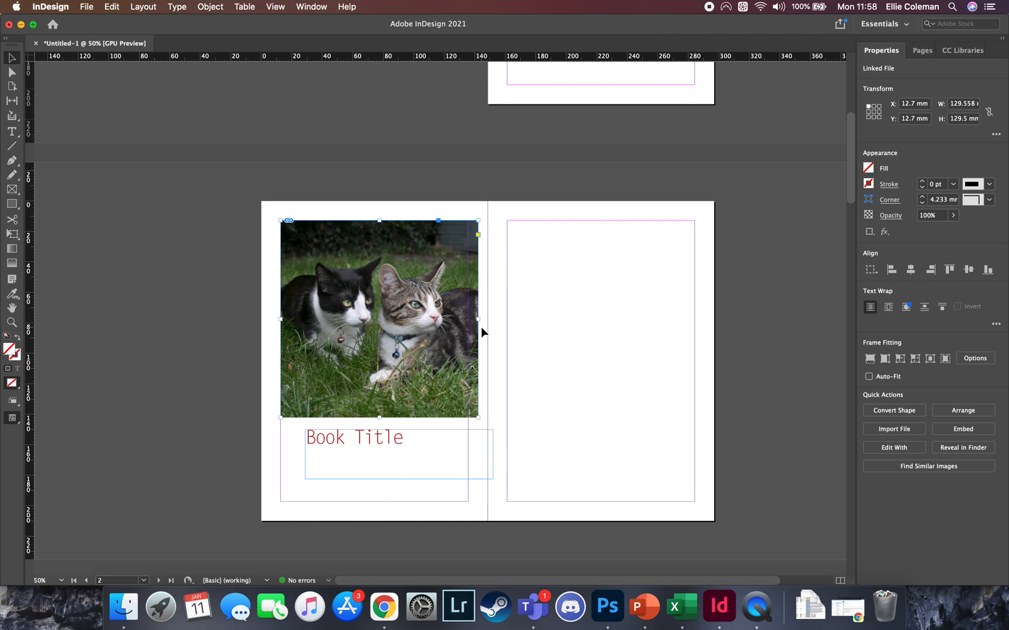
Start packaging the entire publication without printing instructions
{"action": "scroll", "coordinate": [482, 331], "scroll_direction": "up", "scroll_amount": 10}
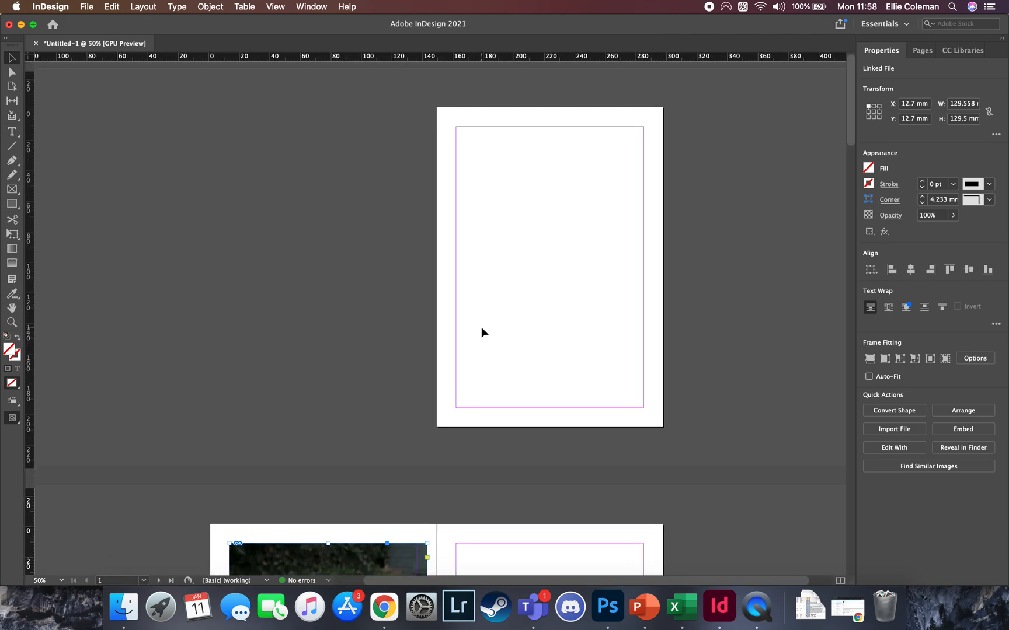
{"action": "scroll", "coordinate": [482, 331], "scroll_direction": "down", "scroll_amount": 10}
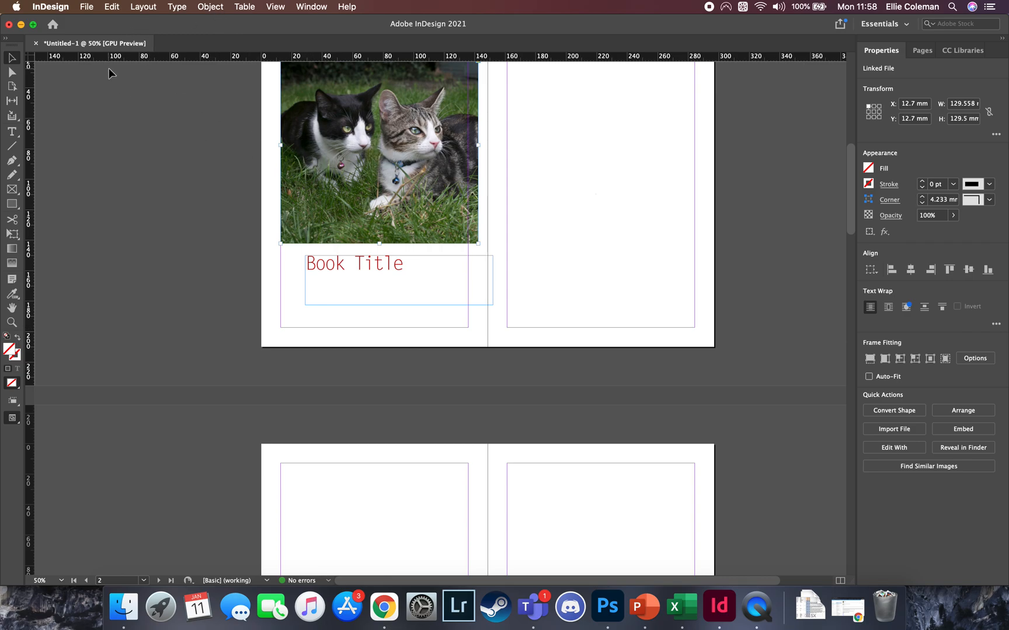
{"action": "left_click", "coordinate": [92, 11]}
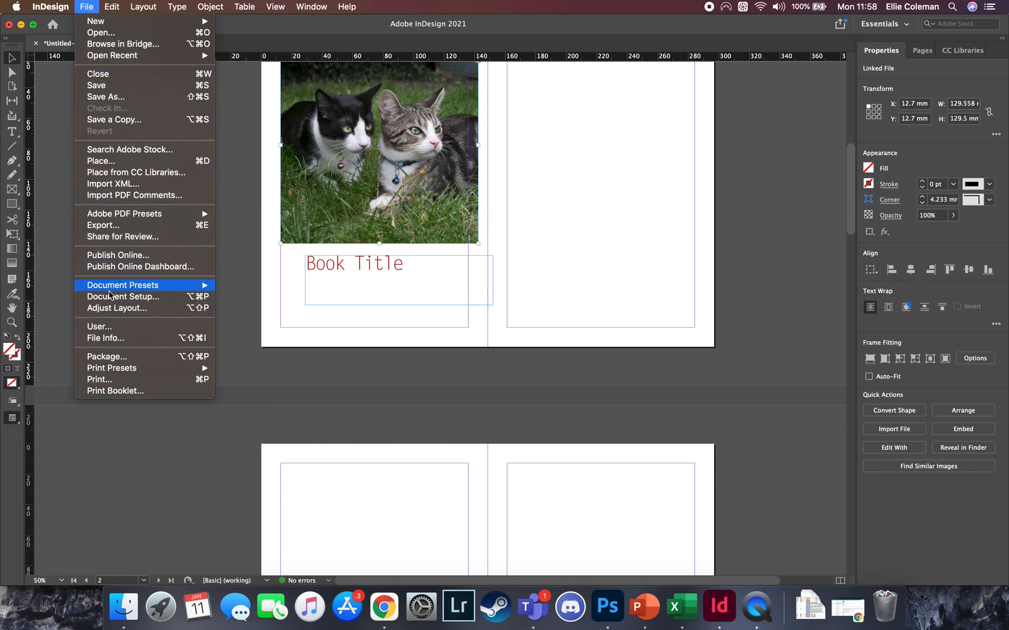
{"action": "left_click", "coordinate": [119, 357]}
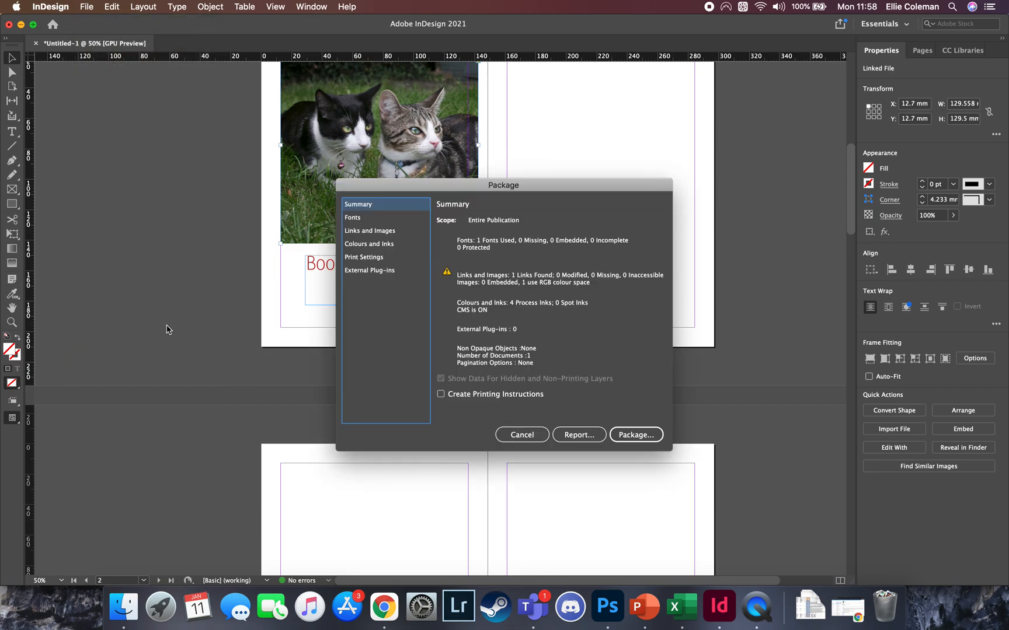
{"action": "left_click", "coordinate": [642, 434]}
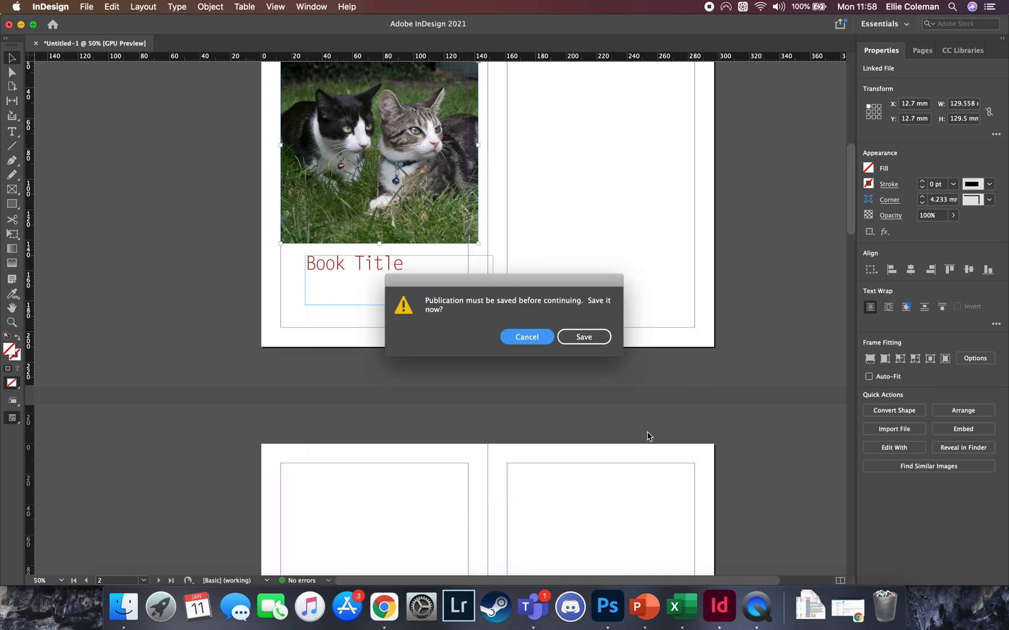
Save the document as "Book 1" in Documents and package it into "Book 1 Folder" with fonts, linked graphics, IDML and a High Quality Print PDF
{"action": "left_click", "coordinate": [592, 338]}
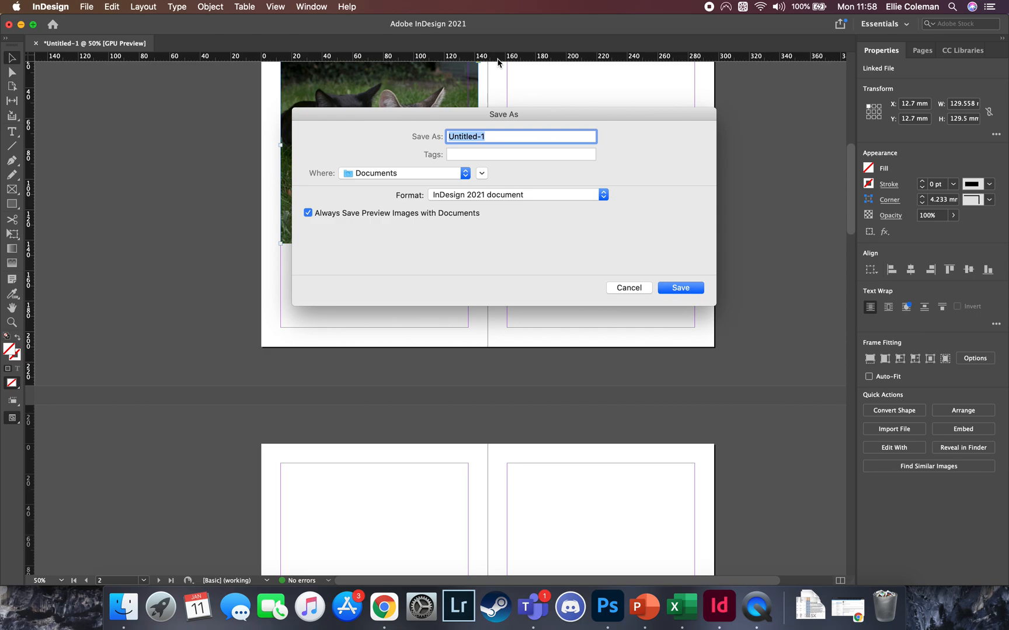
{"action": "type", "text": "Bo"}
{"action": "left_click", "coordinate": [677, 288]}
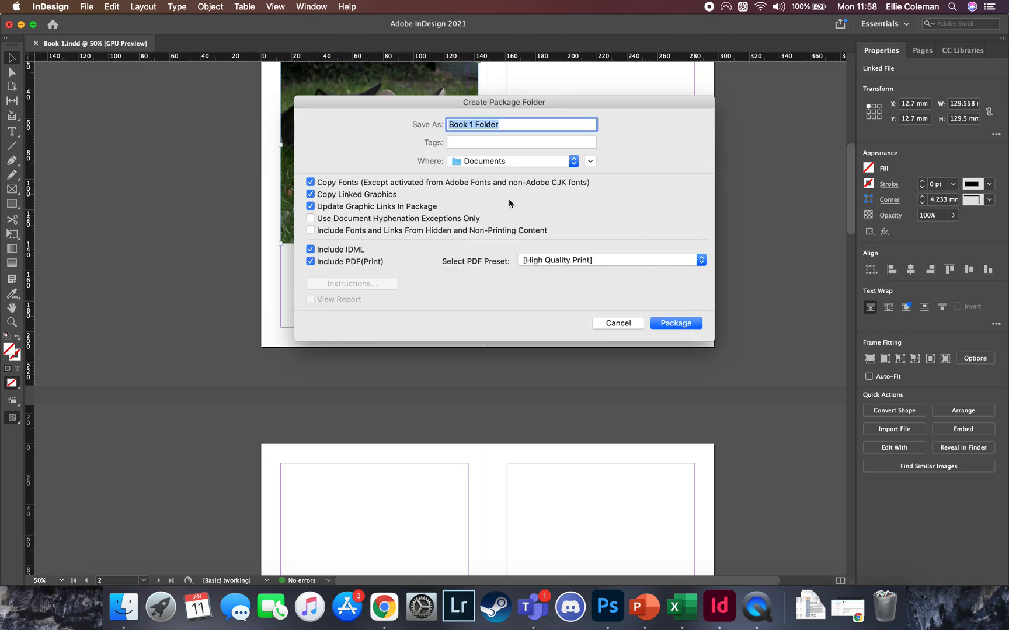
{"action": "left_click", "coordinate": [671, 323]}
{"action": "left_click", "coordinate": [625, 380]}
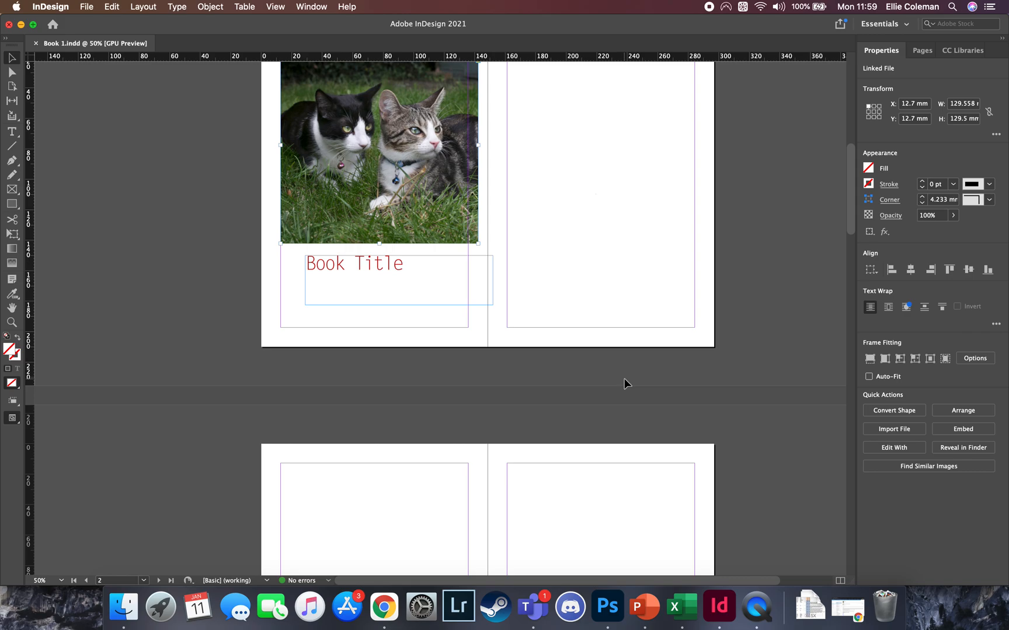
Switch to Finder and open "Book 1 Folder" in Documents
{"action": "left_click", "coordinate": [124, 607]}
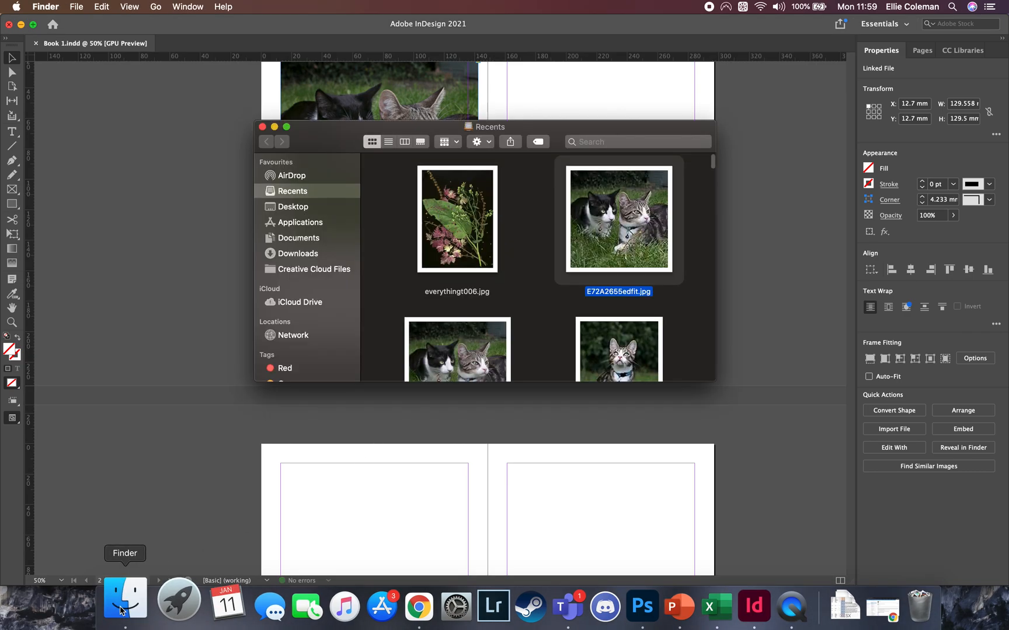
{"action": "left_click", "coordinate": [323, 209]}
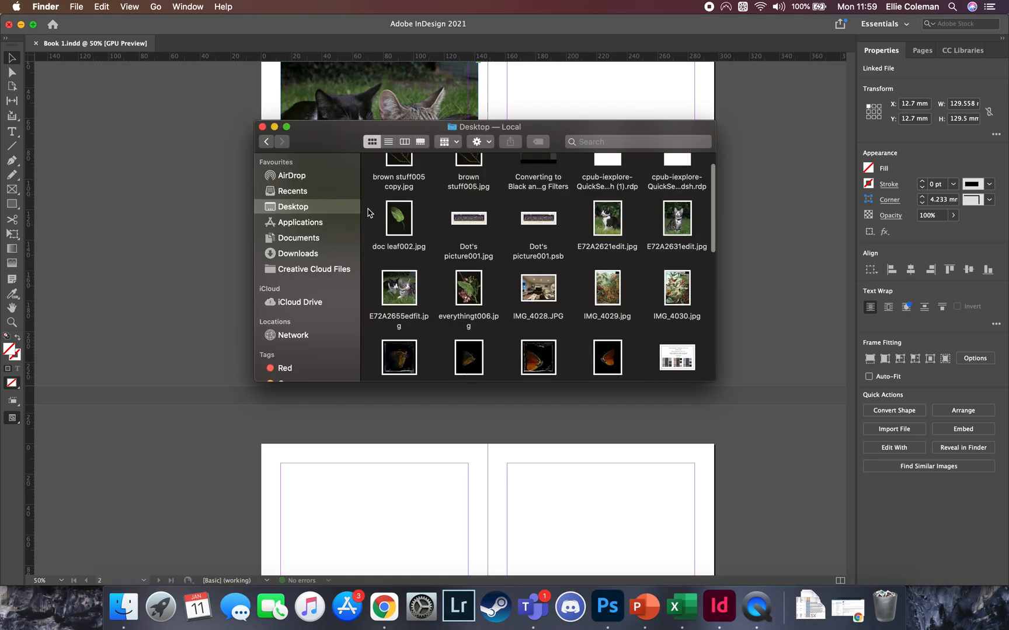
{"action": "left_click", "coordinate": [308, 243]}
{"action": "scroll", "coordinate": [567, 228], "scroll_direction": "up", "scroll_amount": 3}
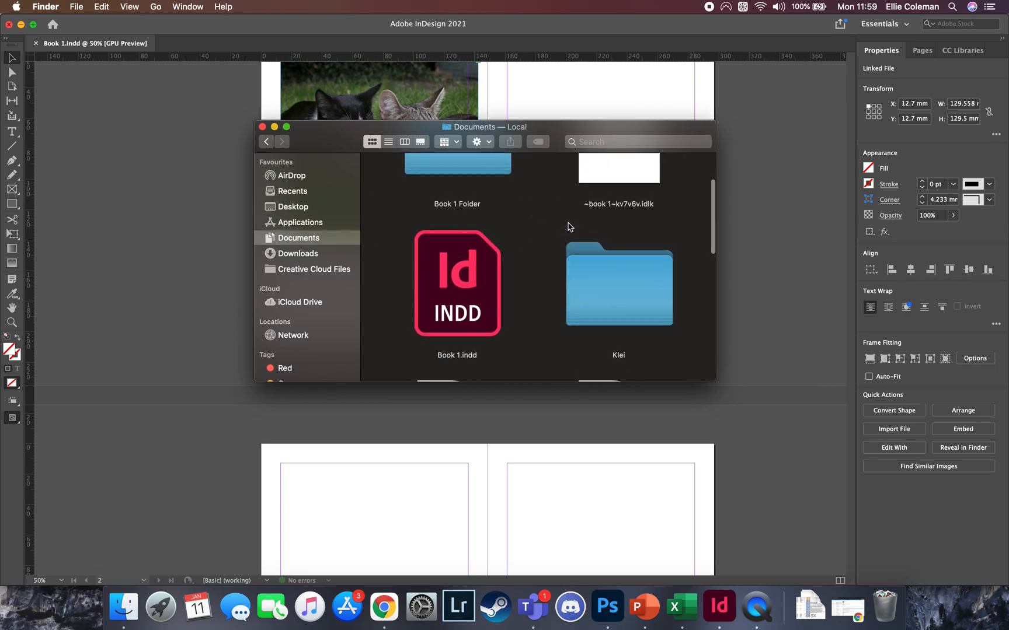
{"action": "left_click", "coordinate": [467, 228]}
{"action": "double_click", "coordinate": [467, 228]}
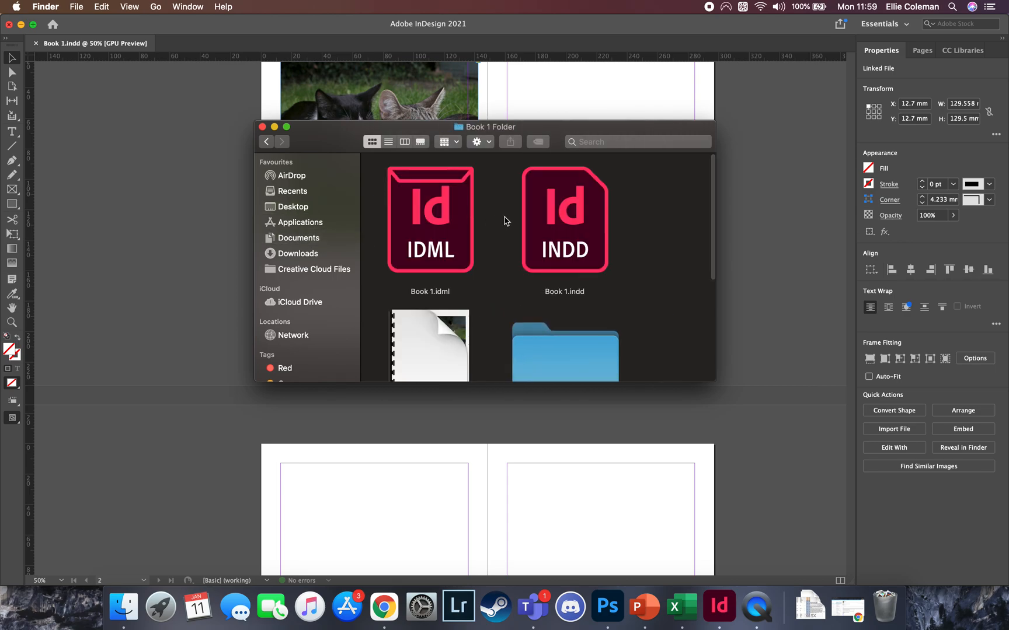
Look through the packaged files and open Book 1.pdf in Preview
{"action": "left_click", "coordinate": [582, 227]}
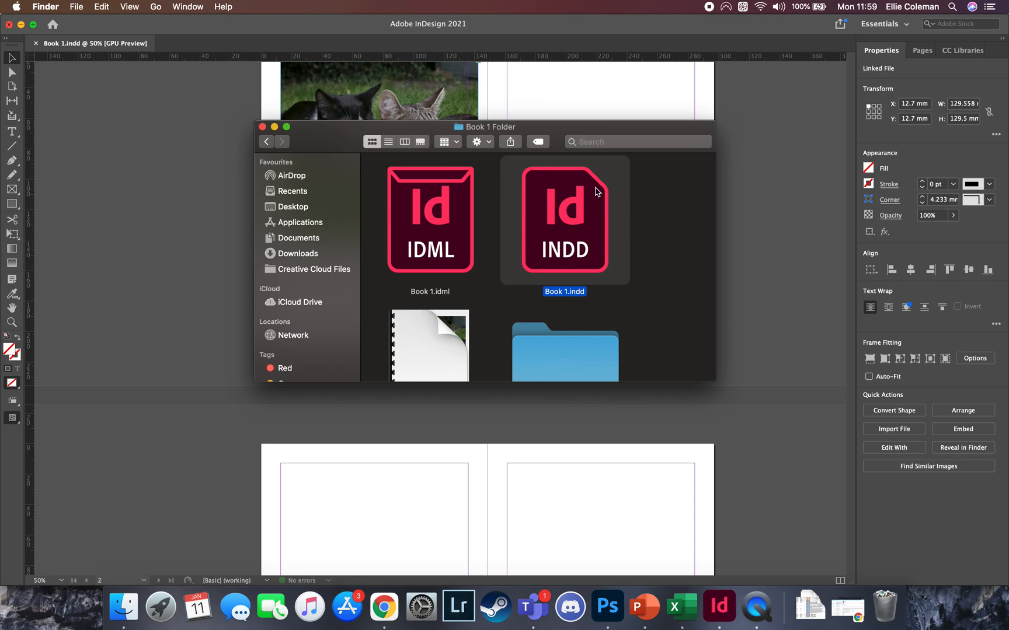
{"action": "scroll", "coordinate": [582, 264], "scroll_direction": "down", "scroll_amount": 5}
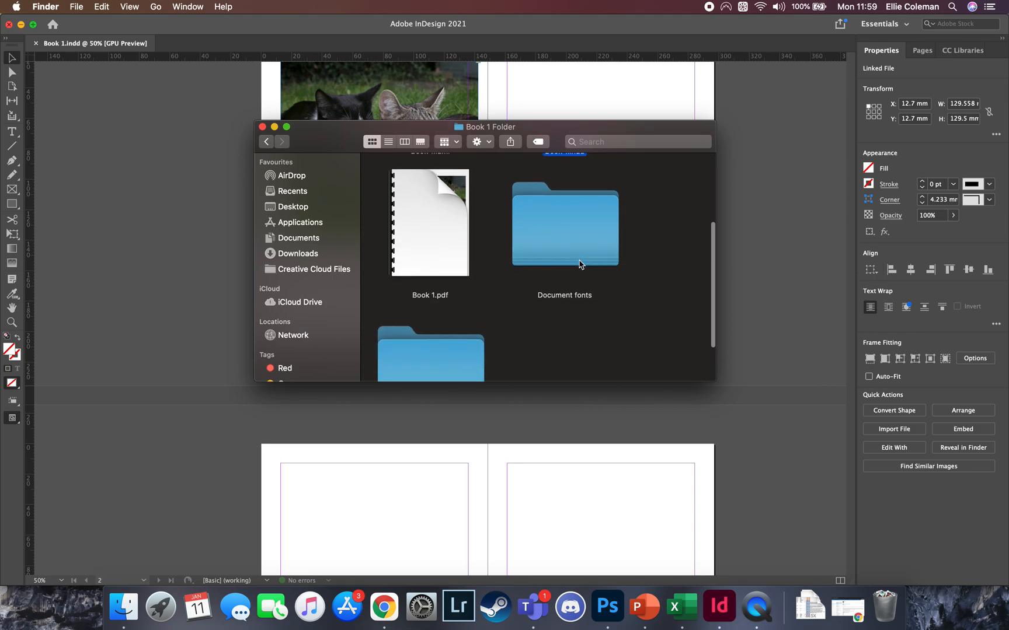
{"action": "left_click", "coordinate": [434, 229]}
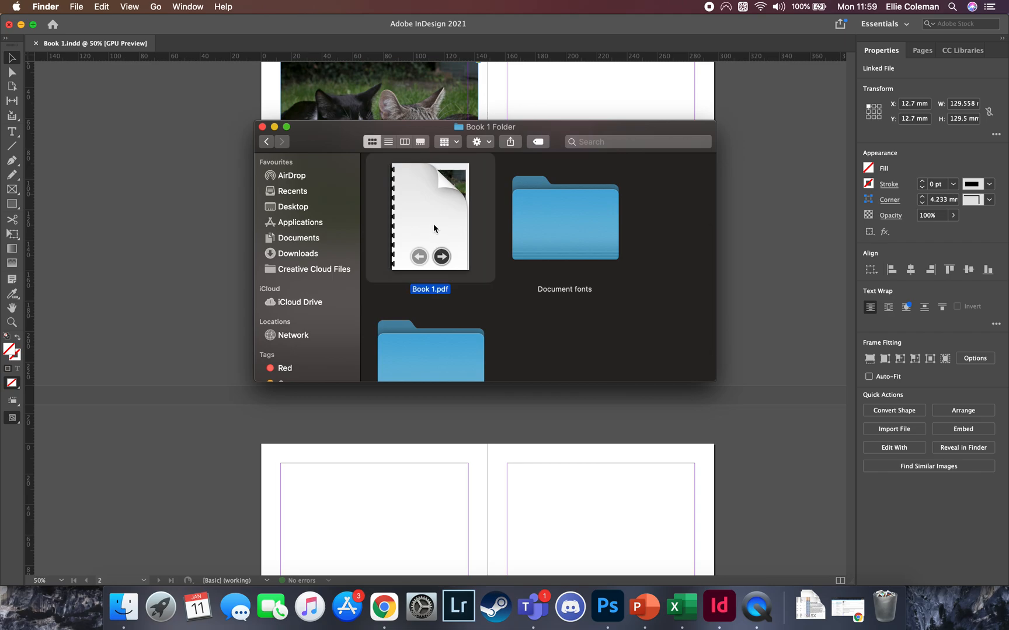
{"action": "left_click", "coordinate": [444, 257]}
{"action": "left_click", "coordinate": [444, 257]}
{"action": "double_click", "coordinate": [445, 258]}
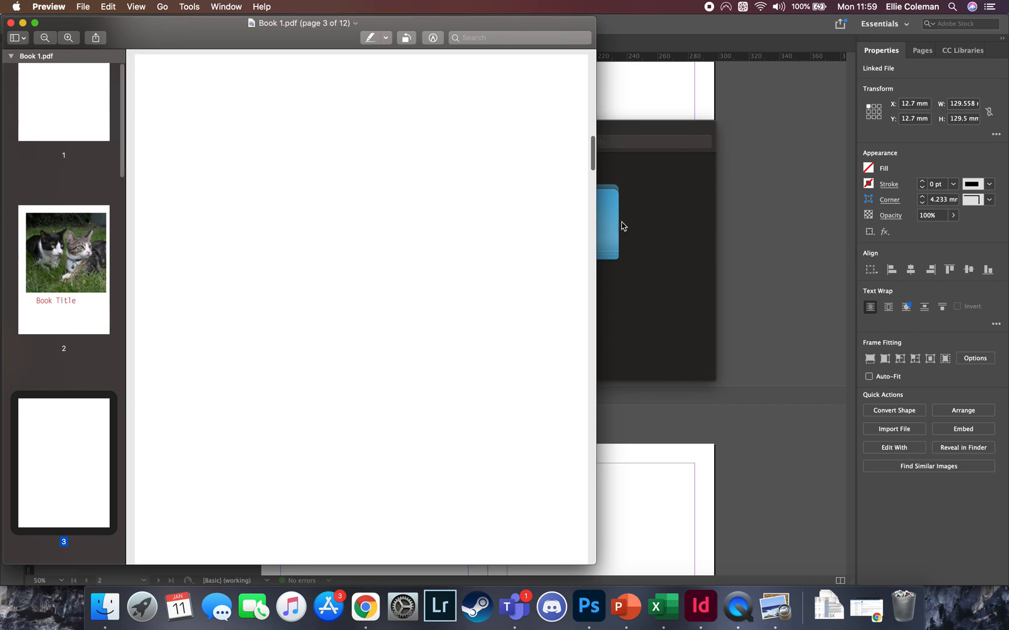
Check the linked image in the package's Links folder, and close the Finder and Preview windows
{"action": "left_click", "coordinate": [646, 221]}
{"action": "left_click", "coordinate": [552, 252]}
{"action": "scroll", "coordinate": [552, 252], "scroll_direction": "down", "scroll_amount": 3}
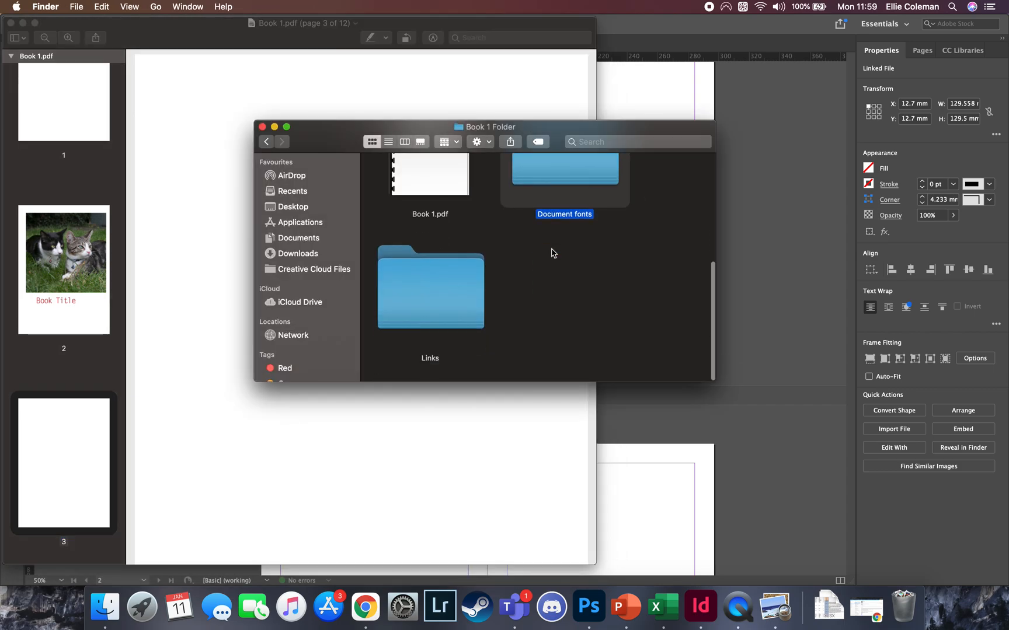
{"action": "double_click", "coordinate": [434, 315]}
{"action": "left_click", "coordinate": [451, 231]}
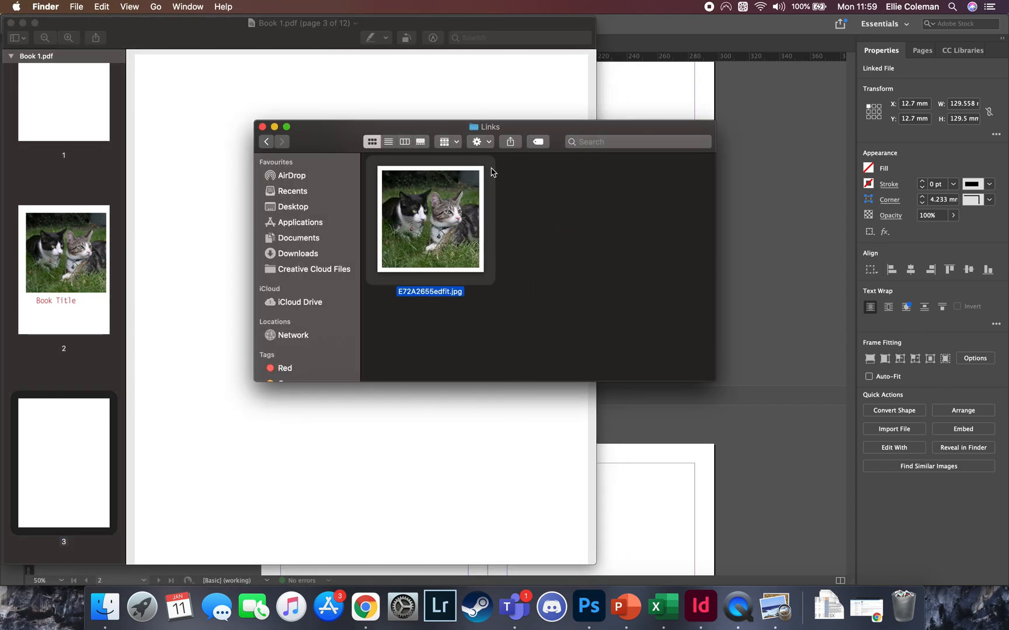
{"action": "left_click", "coordinate": [262, 127]}
{"action": "left_click", "coordinate": [9, 23]}
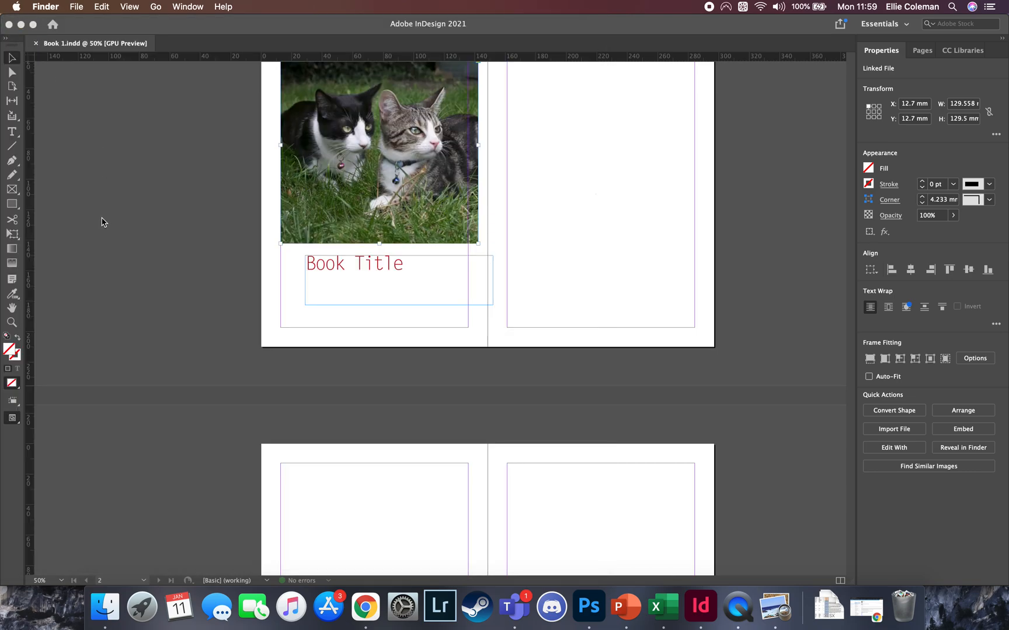